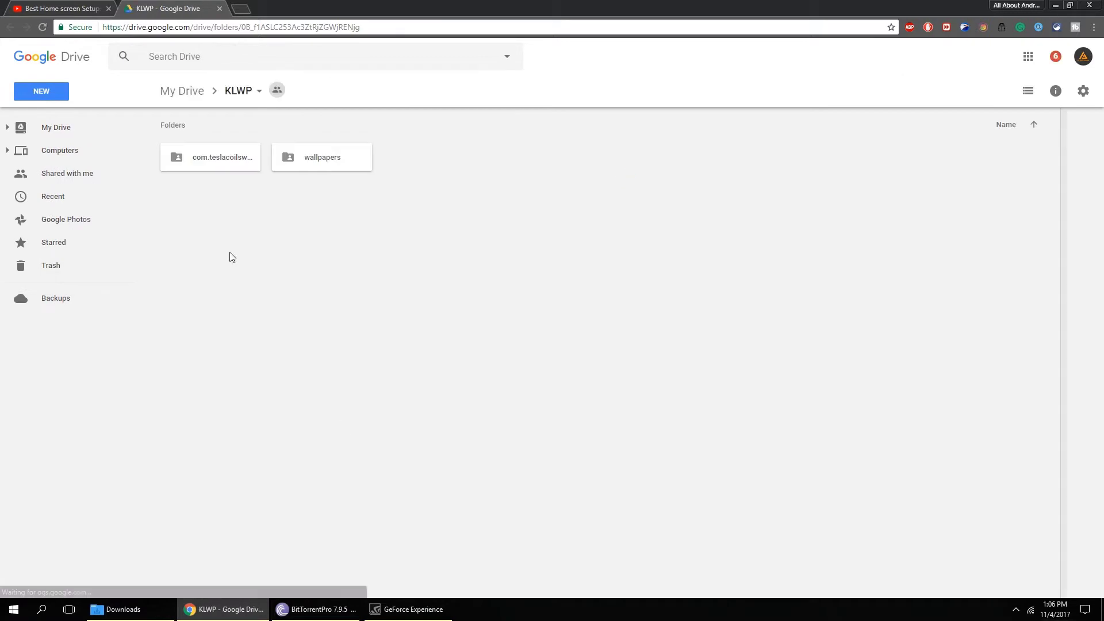
# - Download the com.teslacoilsw.launcher folder and the wallpapers folder from the KLWP folder in Google Drive
pyautogui.click(219, 162)
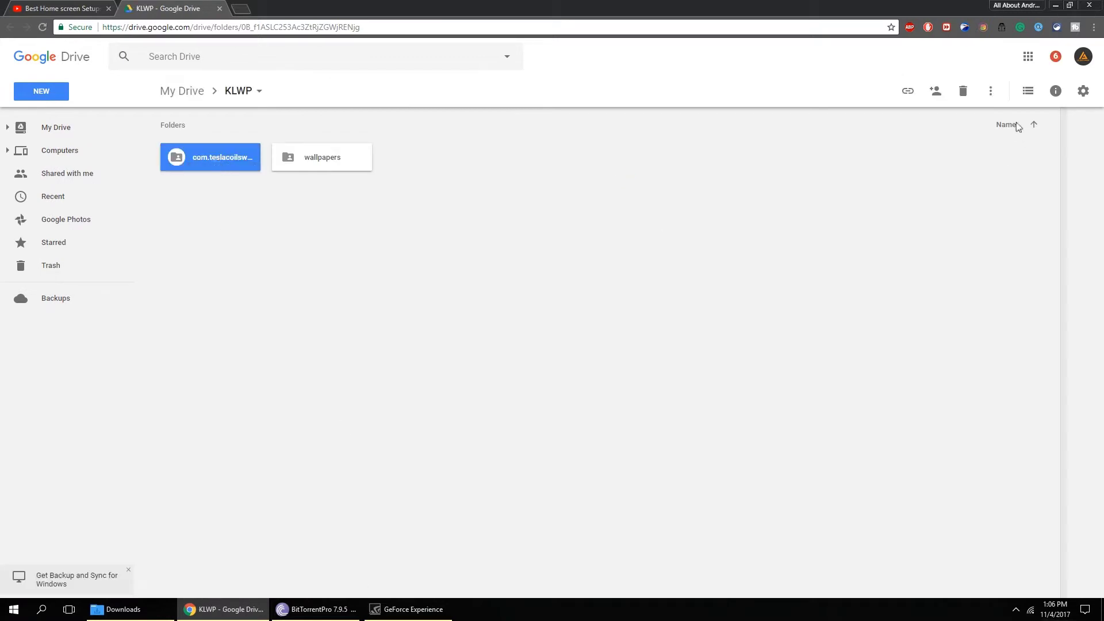
pyautogui.click(990, 91)
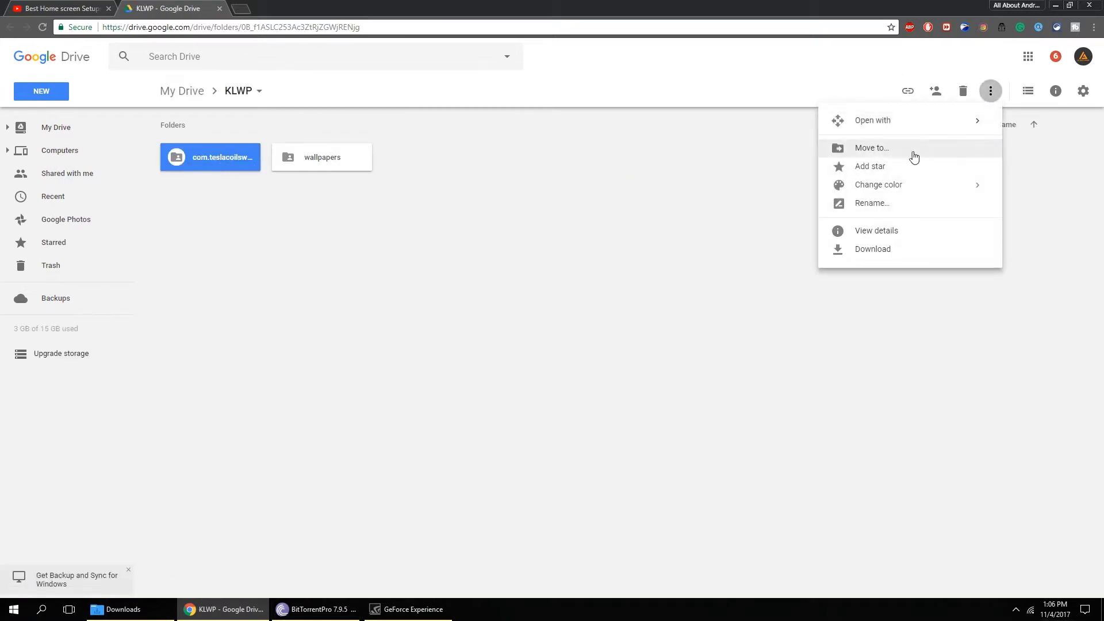
pyautogui.click(876, 249)
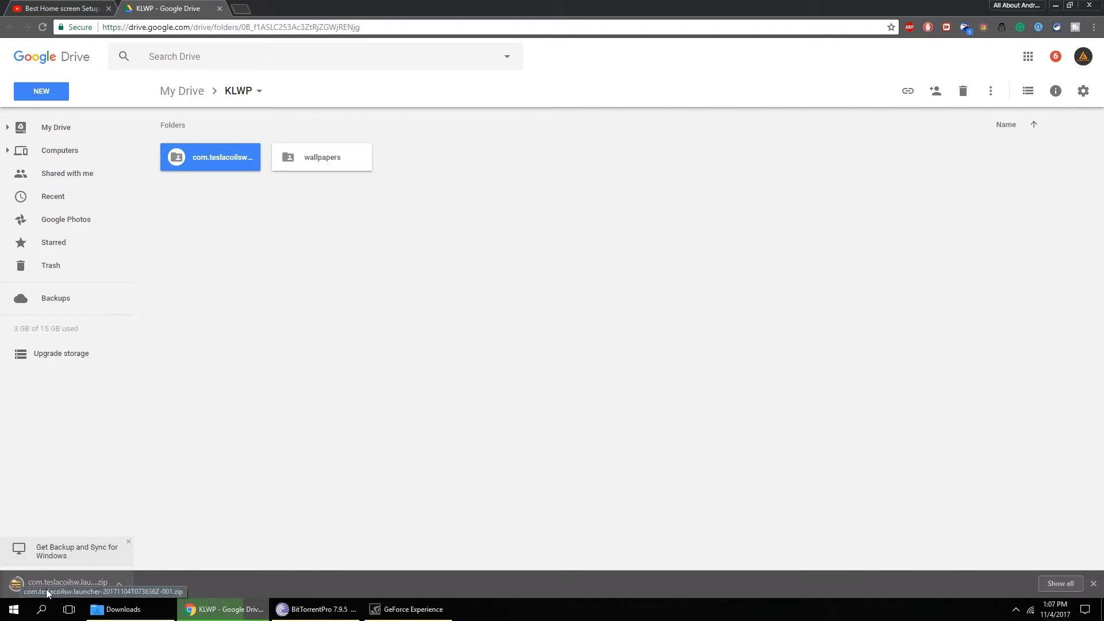
pyautogui.click(304, 165)
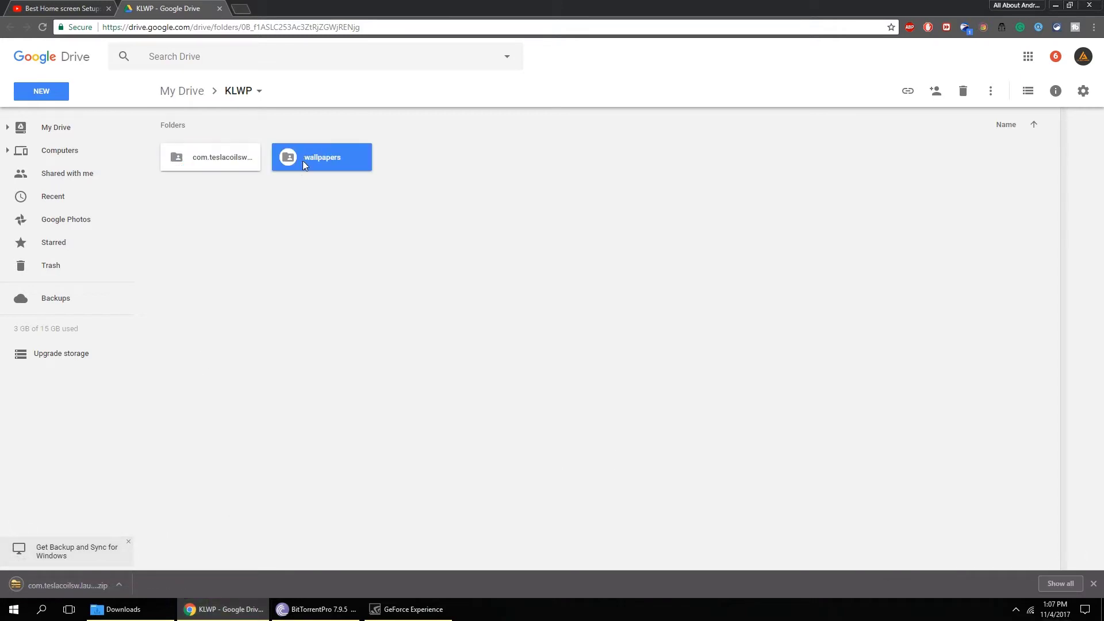
pyautogui.click(991, 91)
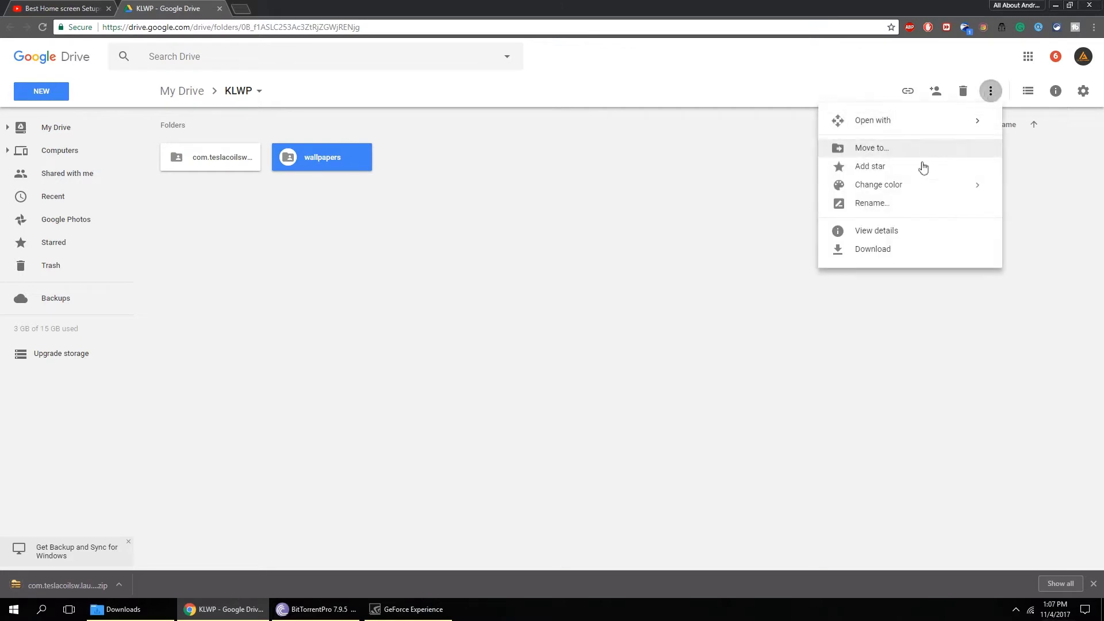
pyautogui.click(890, 253)
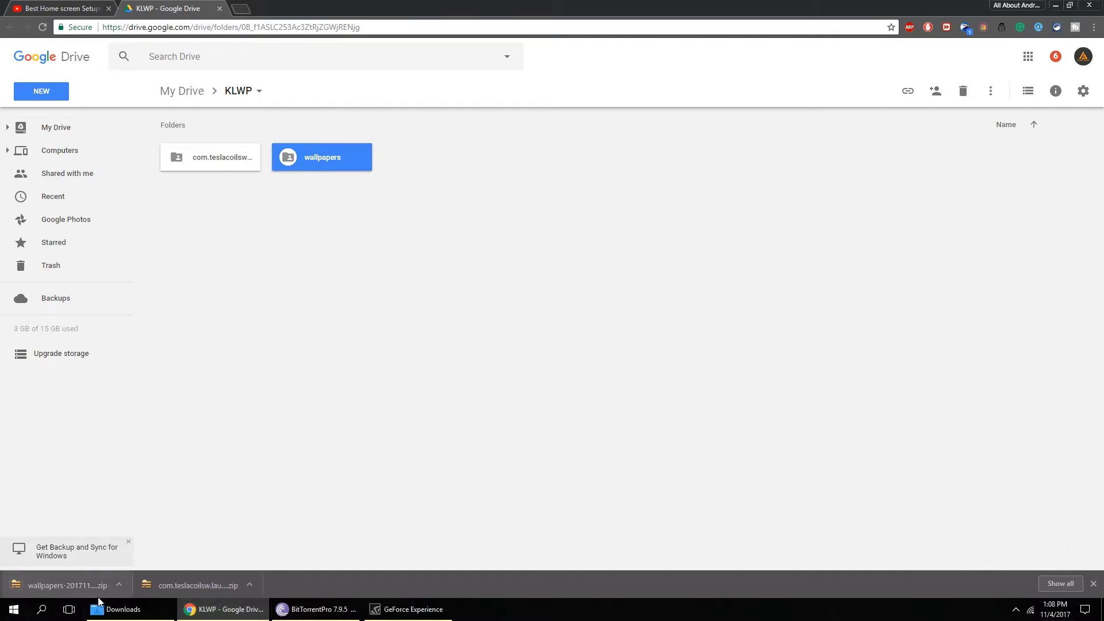
# - Switch to the Downloads folder in File Explorer and extract both downloaded ZIP archives into their own separate folders with FreeArc
pyautogui.click(127, 614)
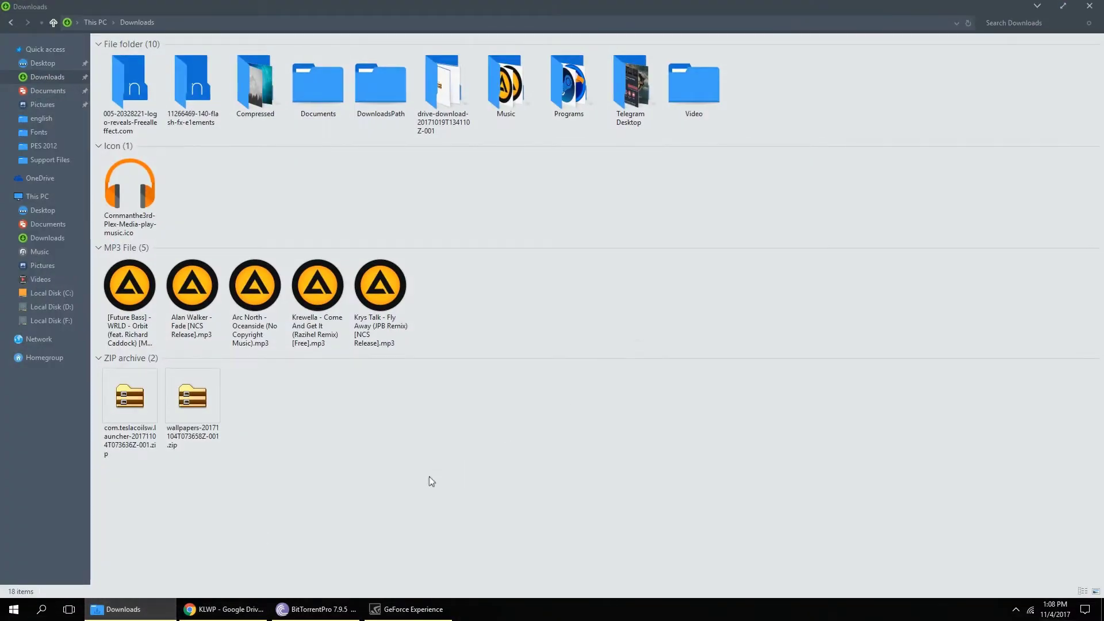
pyautogui.moveTo(268, 458); pyautogui.dragTo(137, 408)
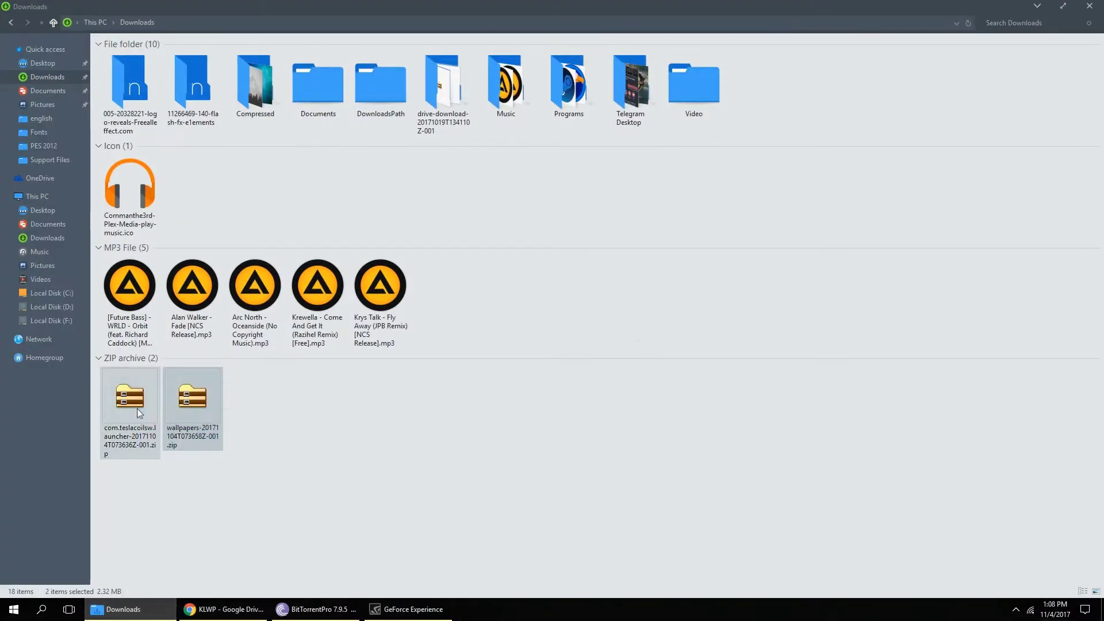
pyautogui.rightClick(140, 412)
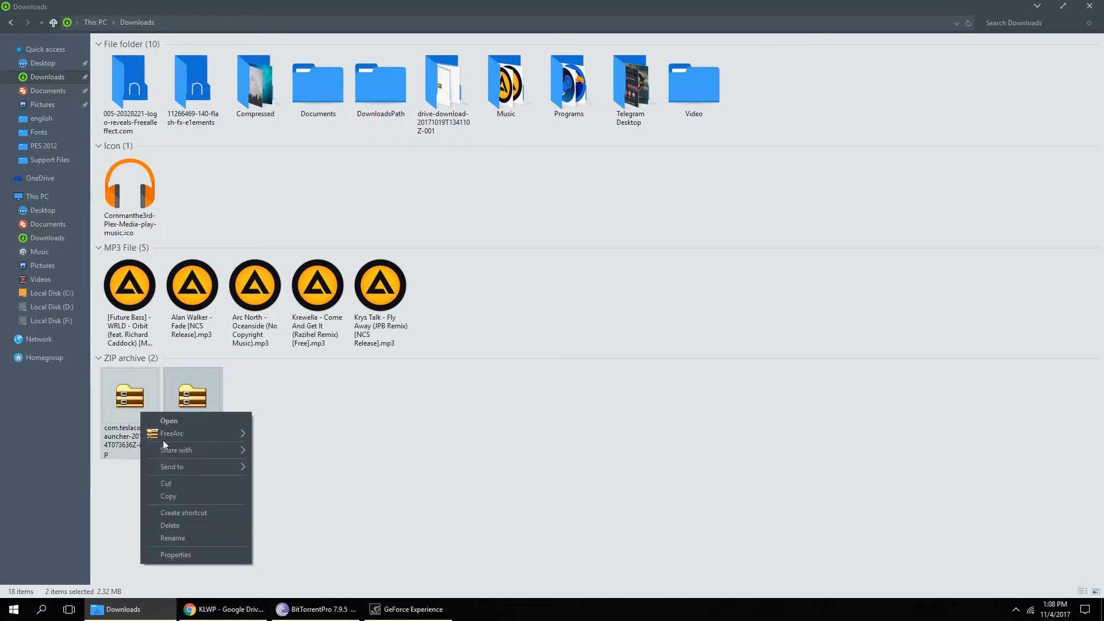
pyautogui.moveTo(244, 432)
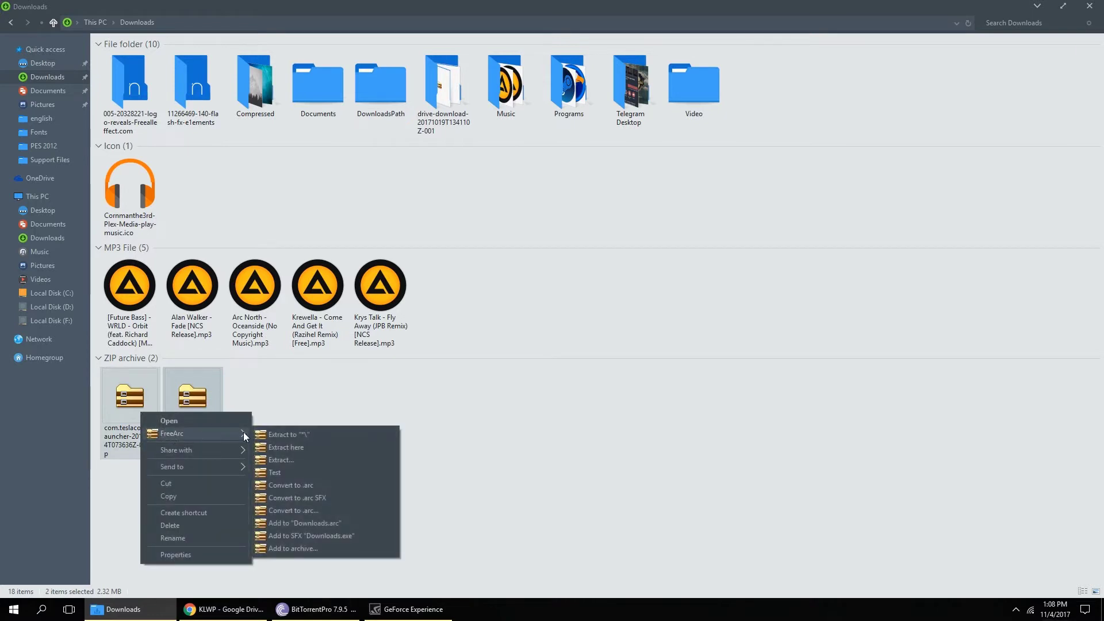
pyautogui.click(332, 435)
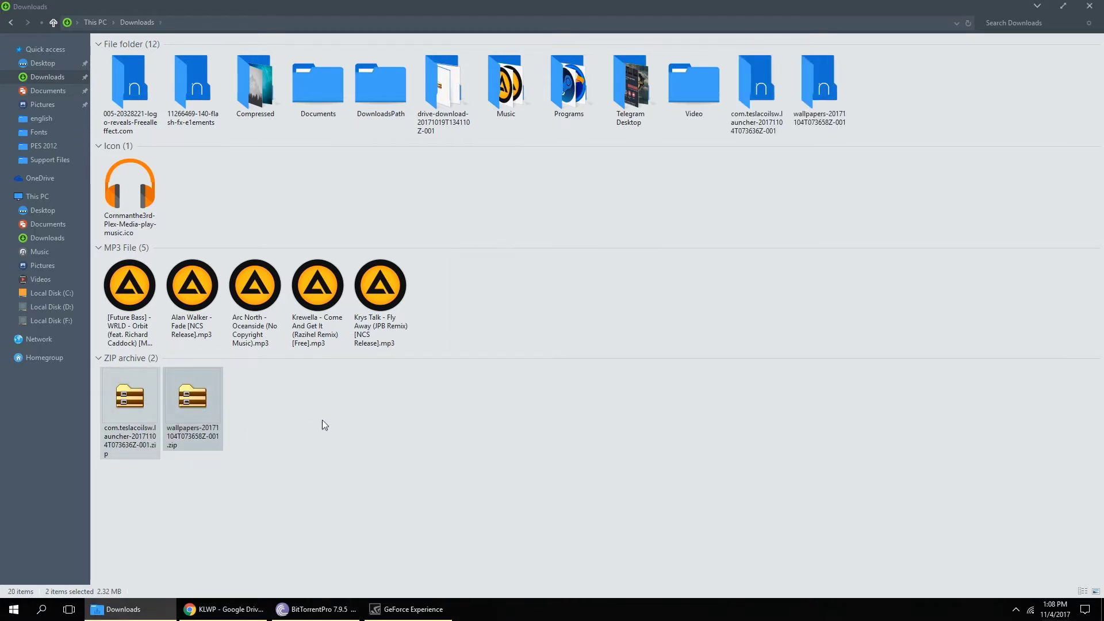
# - Extract Kwlp.novabackup.zip into its own folder inside the backup subfolder of the extracted com.teslacoilsw.launcher download
pyautogui.doubleClick(767, 85)
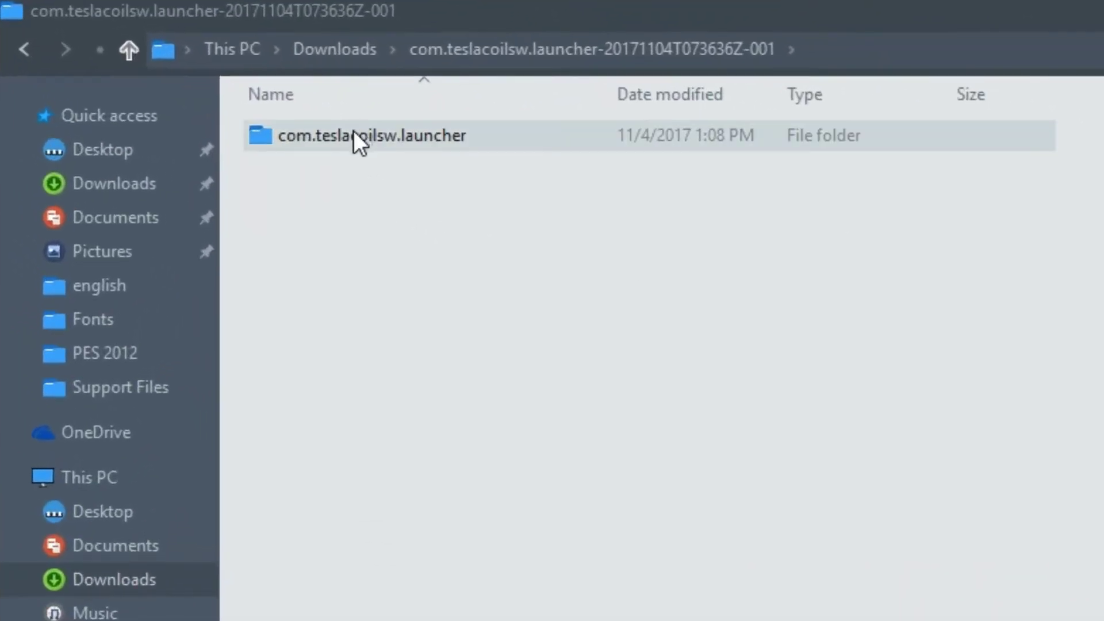
pyautogui.doubleClick(223, 92)
pyautogui.doubleClick(352, 135)
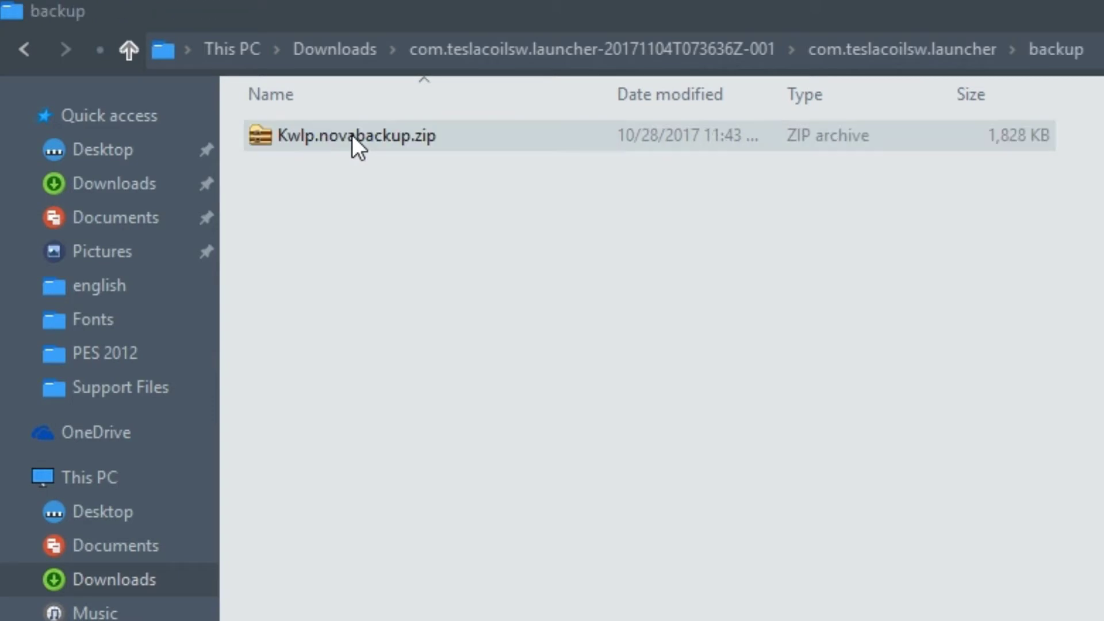
pyautogui.rightClick(352, 136)
pyautogui.moveTo(380, 187)
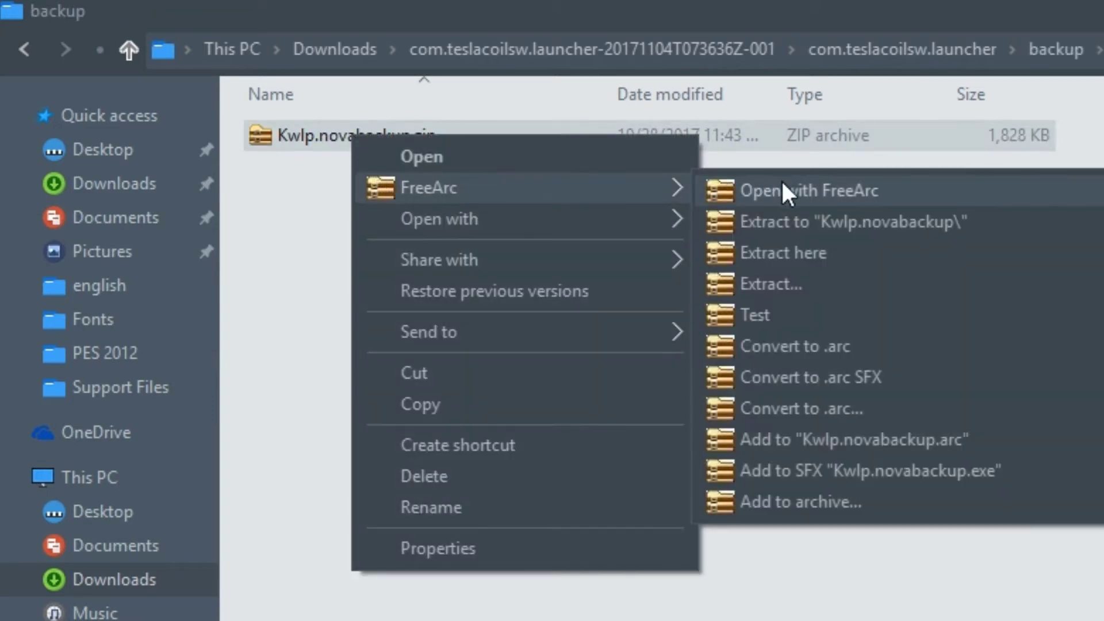
pyautogui.click(798, 219)
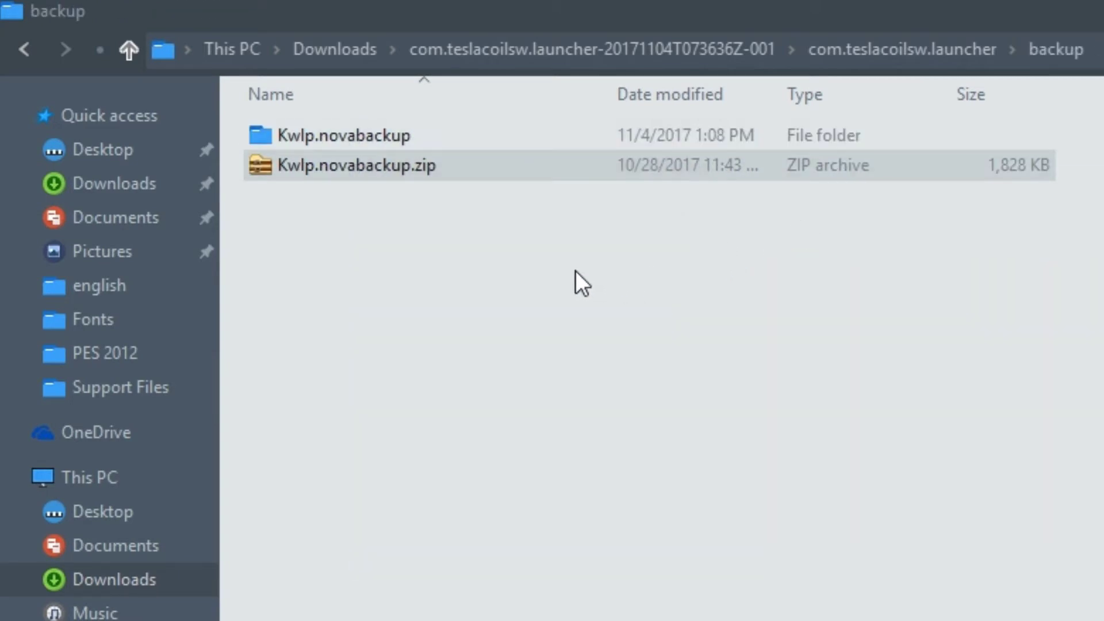
# - Delete Kwlp.novabackup.zip from the backup folder and return to the Downloads folder
pyautogui.click(385, 177)
pyautogui.click(471, 313)
pyautogui.click(392, 160)
pyautogui.press('Delete')
pyautogui.click(29, 50)
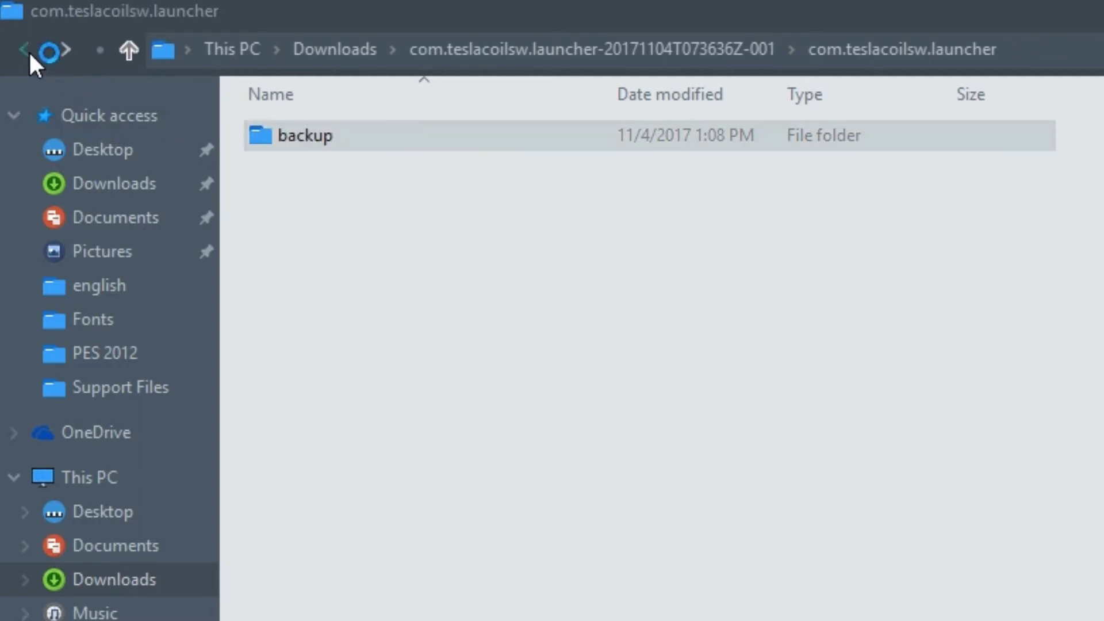
pyautogui.click(29, 50)
pyautogui.click(29, 50)
pyautogui.click(49, 62)
# - Connect to the phone's storage at ftp://192.168.0.100:3721/ in another File Explorer window and open its data folder
pyautogui.click(417, 63)
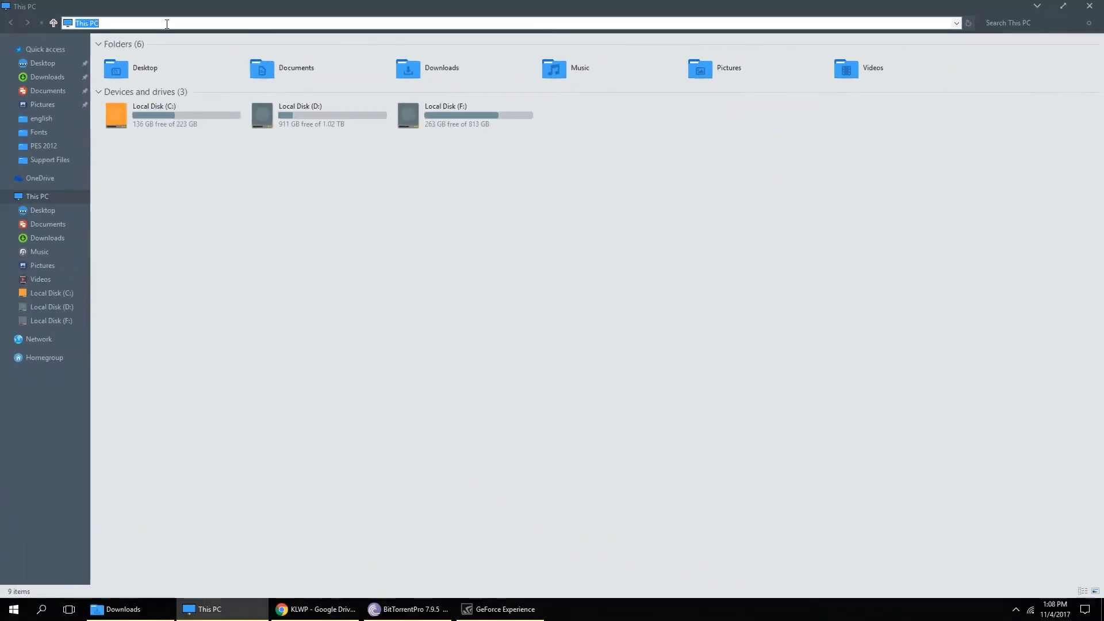
pyautogui.write('ft')
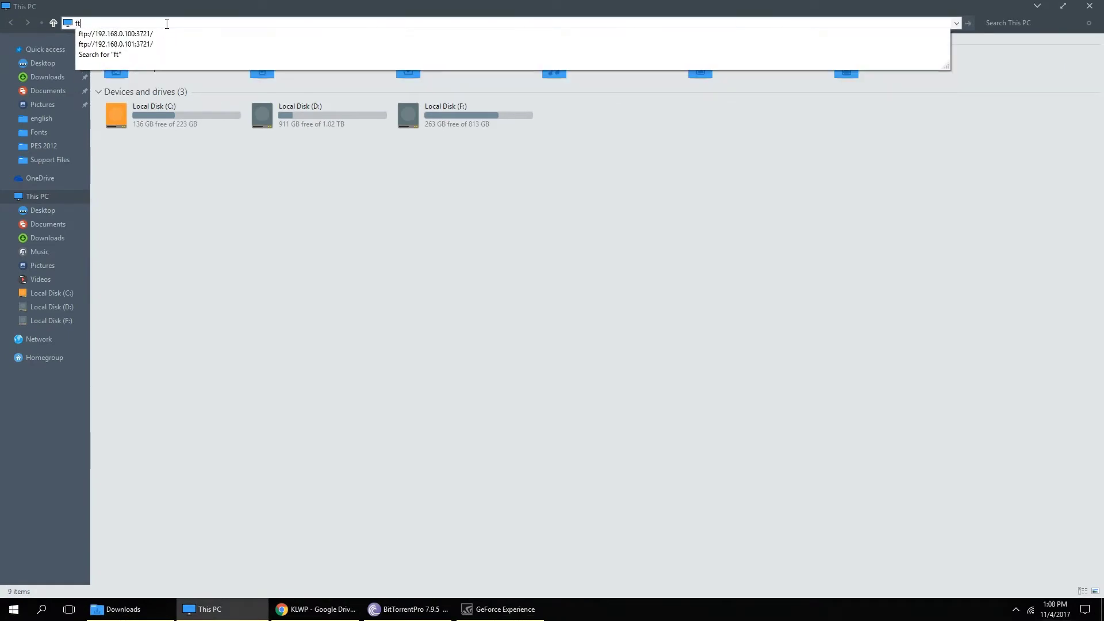
pyautogui.click(136, 39)
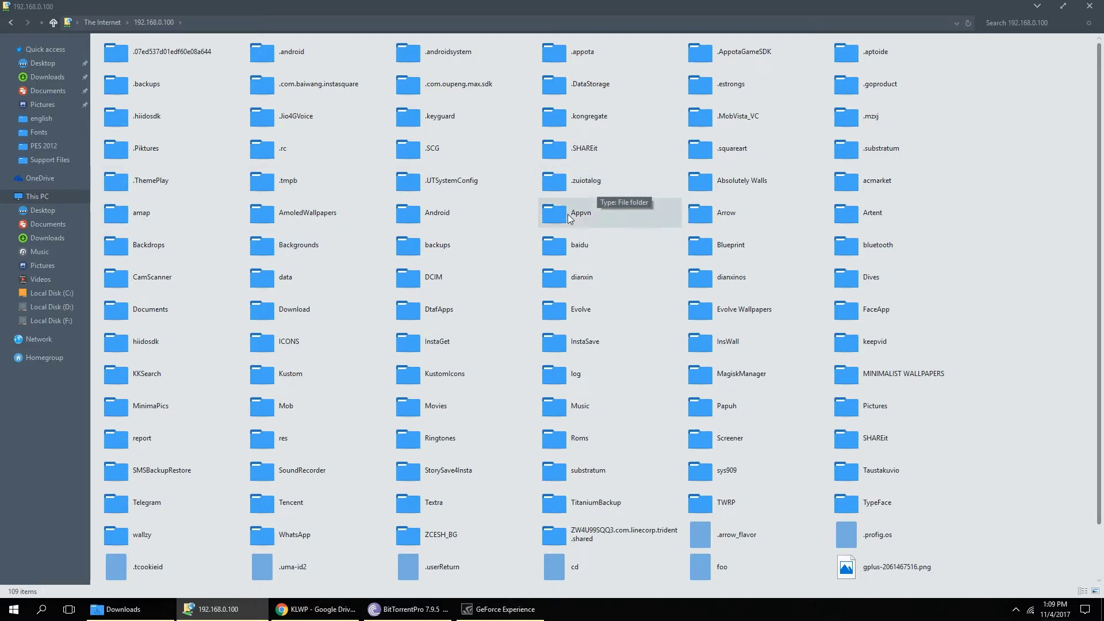
pyautogui.doubleClick(316, 285)
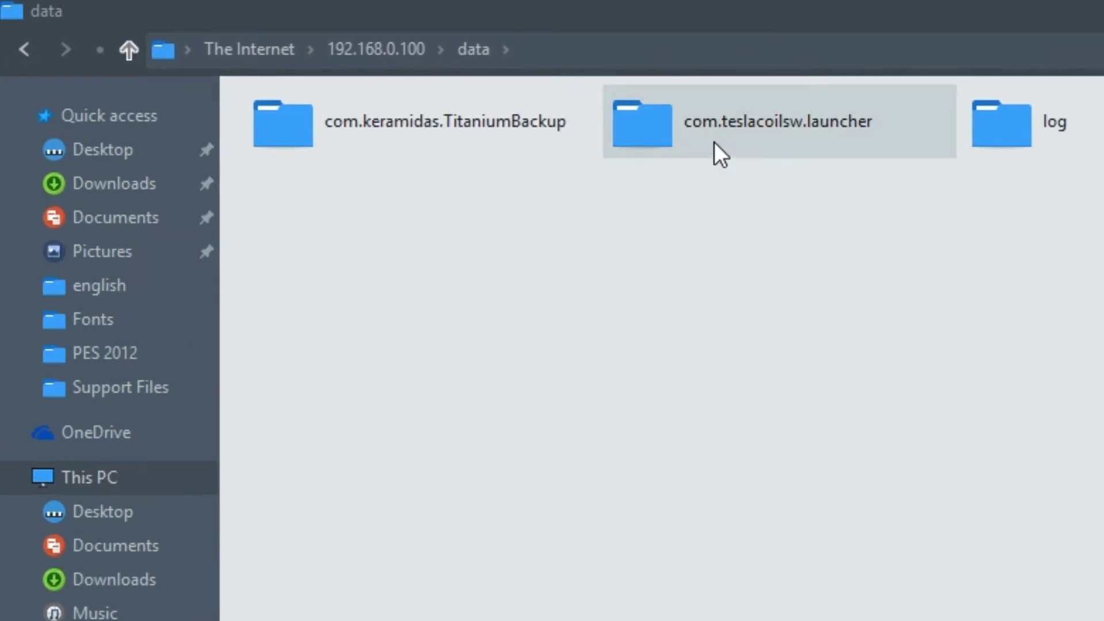
# - Copy the inner com.teslacoilsw.launcher folder from the extracted download into the phone's data folder
pyautogui.click(114, 579)
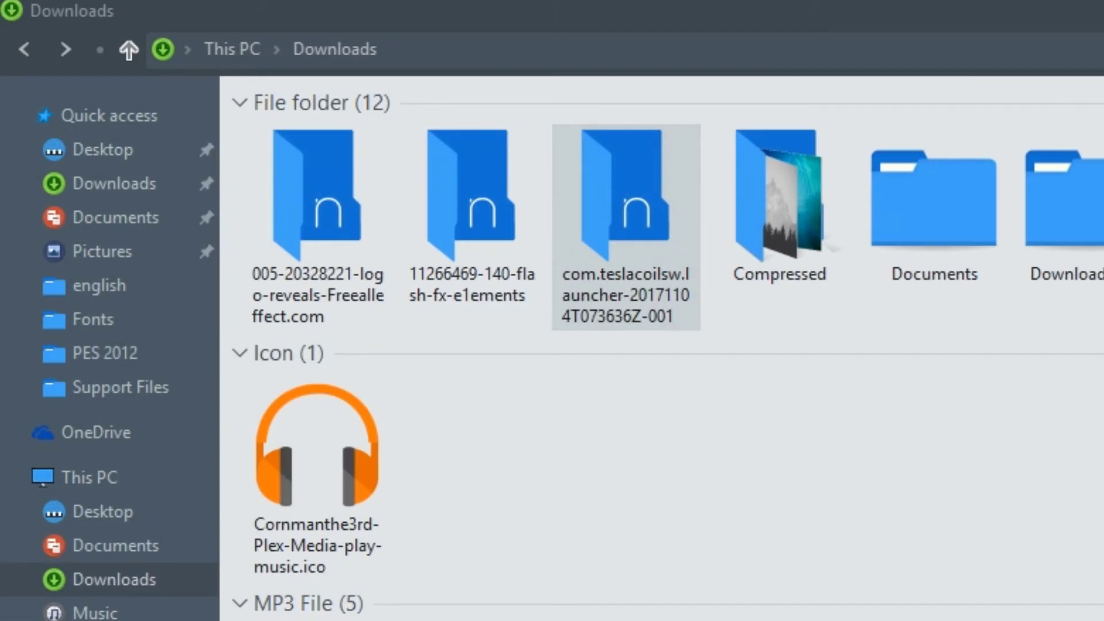
pyautogui.doubleClick(643, 265)
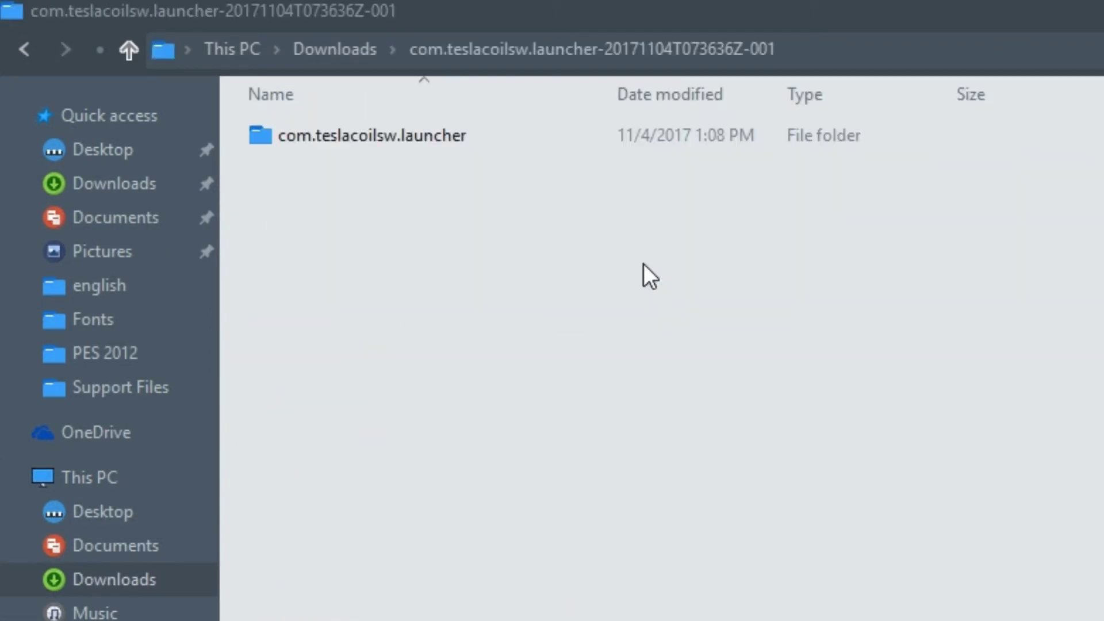
pyautogui.rightClick(356, 142)
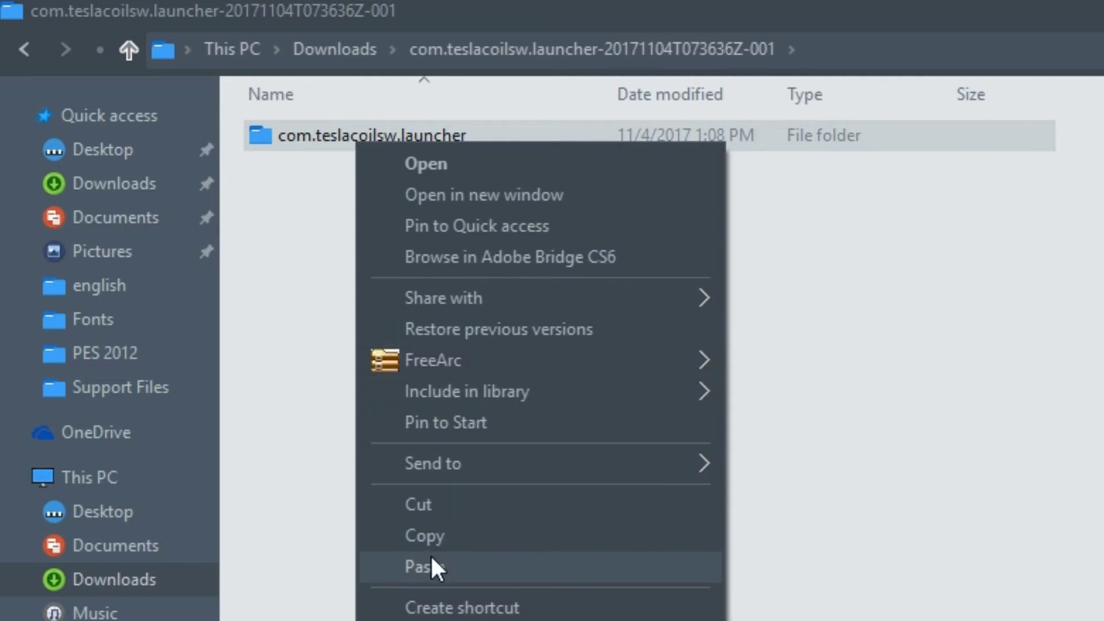
pyautogui.click(430, 535)
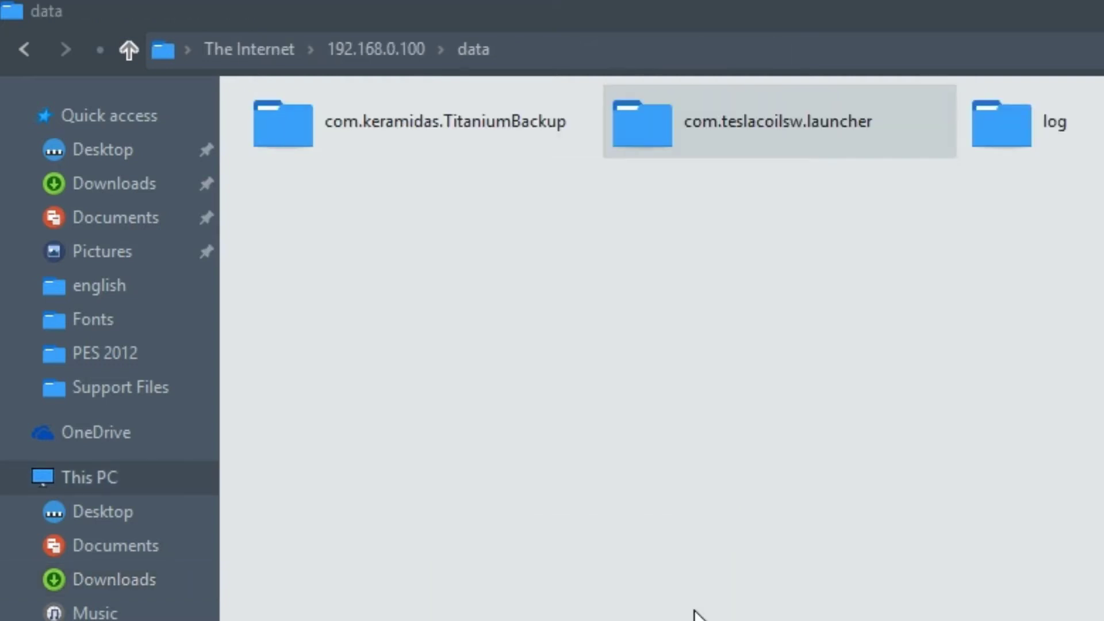
pyautogui.rightClick(751, 413)
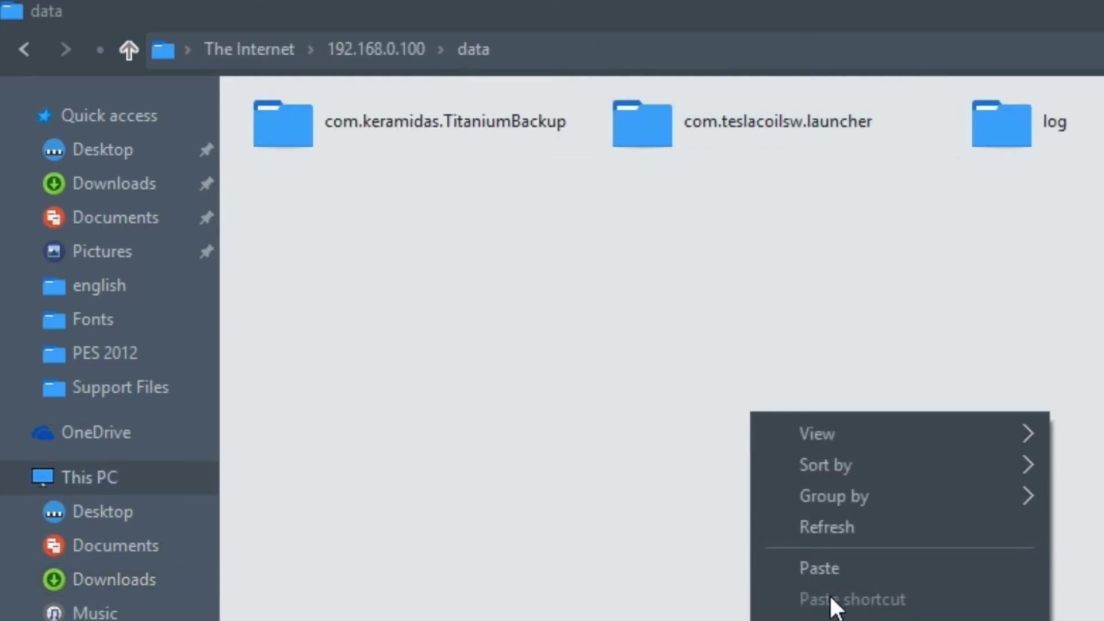
pyautogui.click(839, 560)
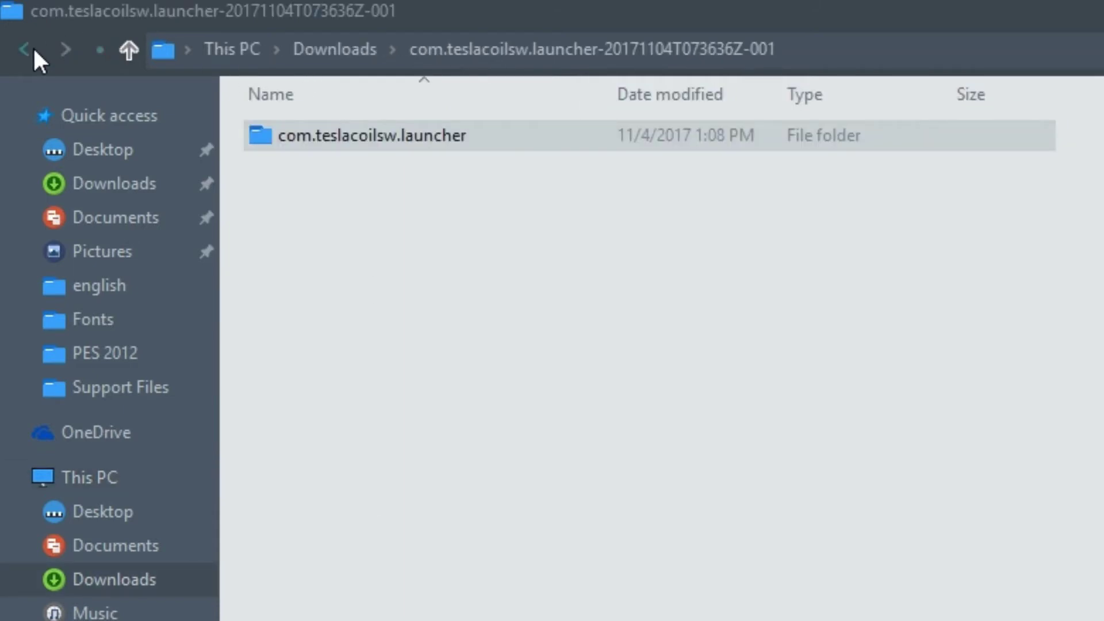
# - Copy the inner wallpapers folder from the extracted download into the phone's Kustom folder, replacing all existing files
pyautogui.click(33, 46)
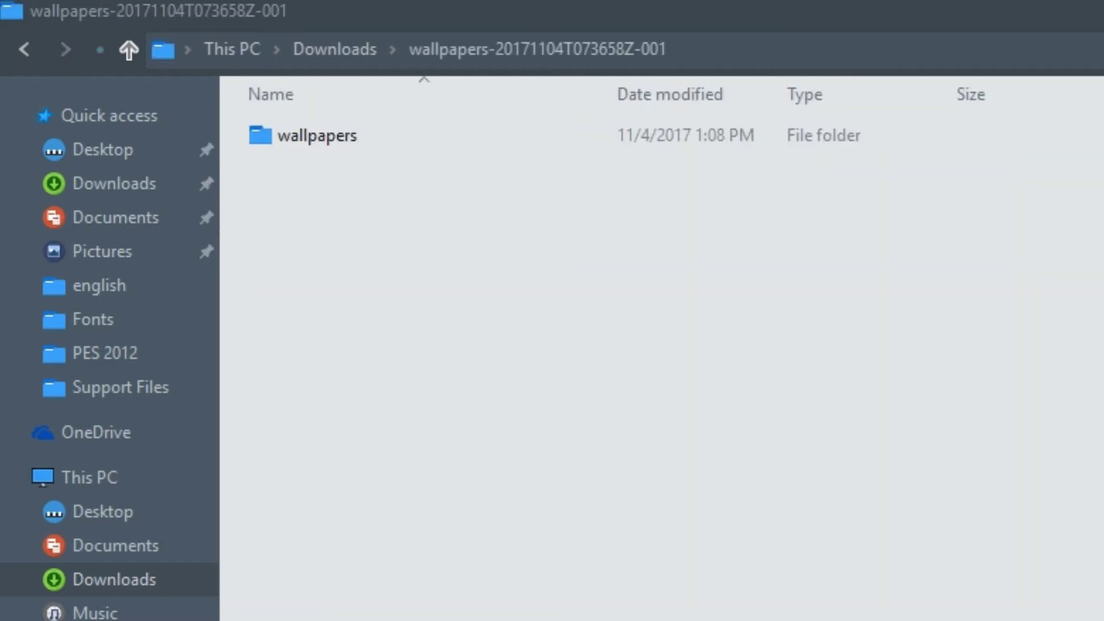
pyautogui.rightClick(315, 138)
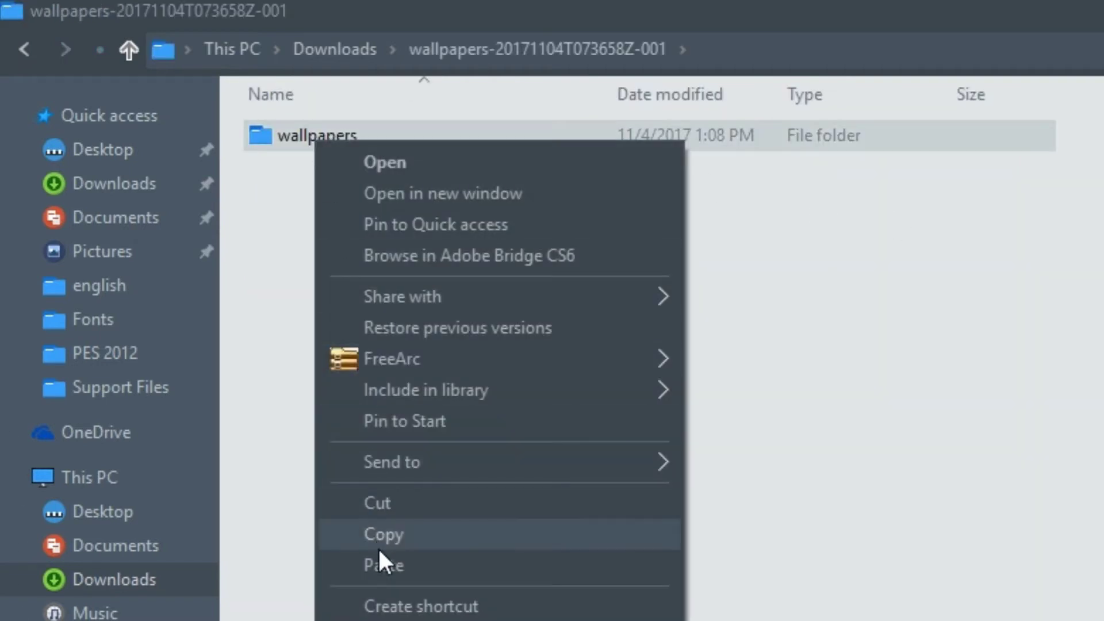
pyautogui.click(395, 543)
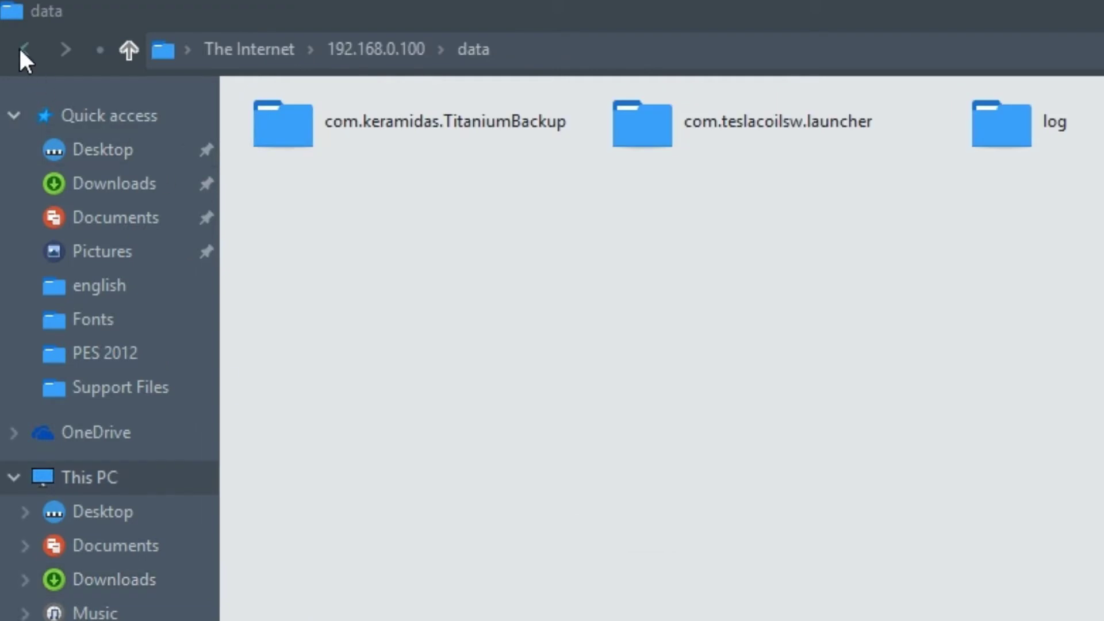
pyautogui.click(19, 48)
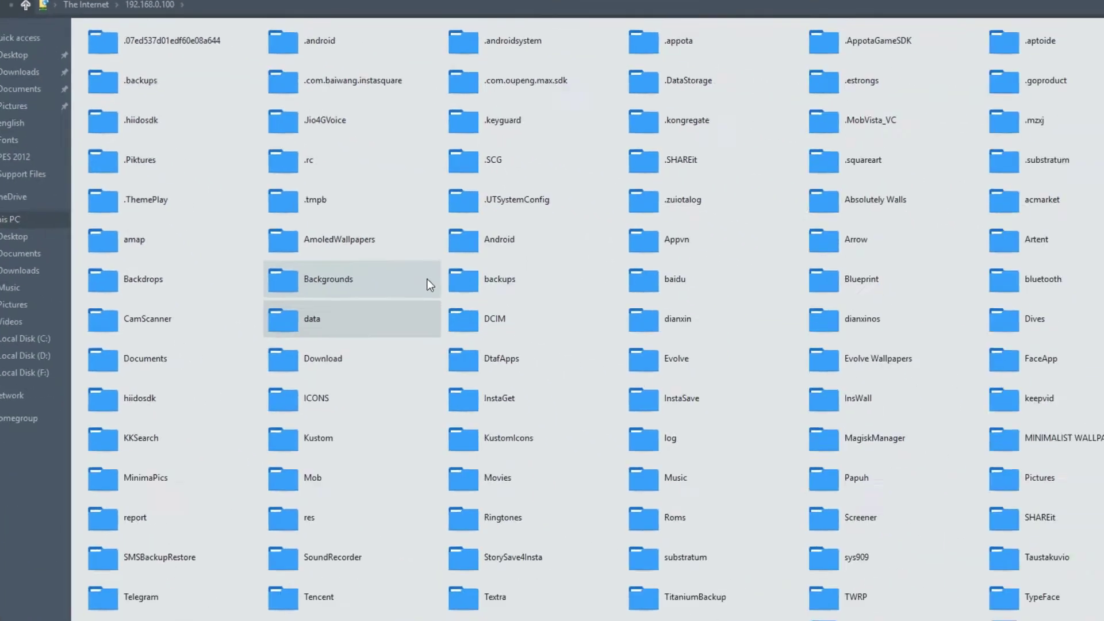
pyautogui.scroll(-1, 427, 278)
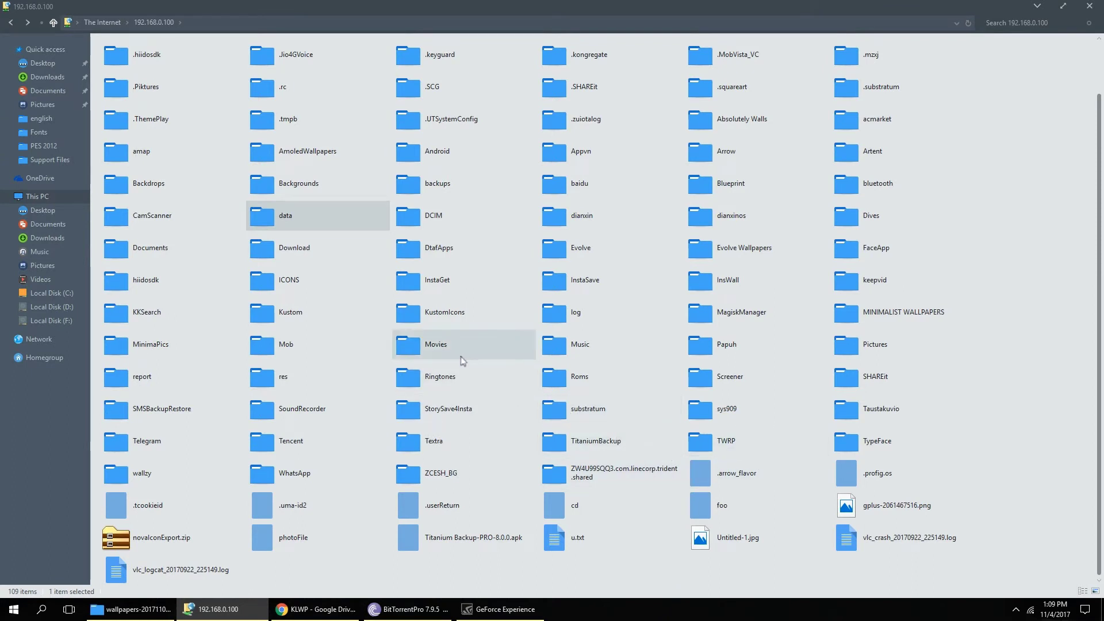
pyautogui.click(311, 317)
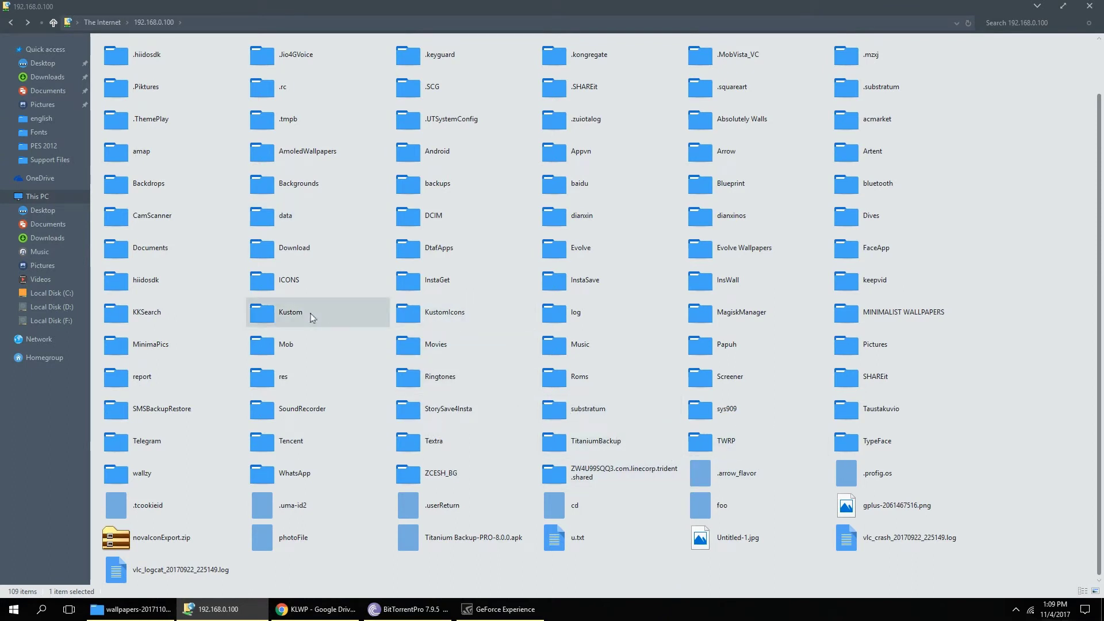
pyautogui.doubleClick(311, 317)
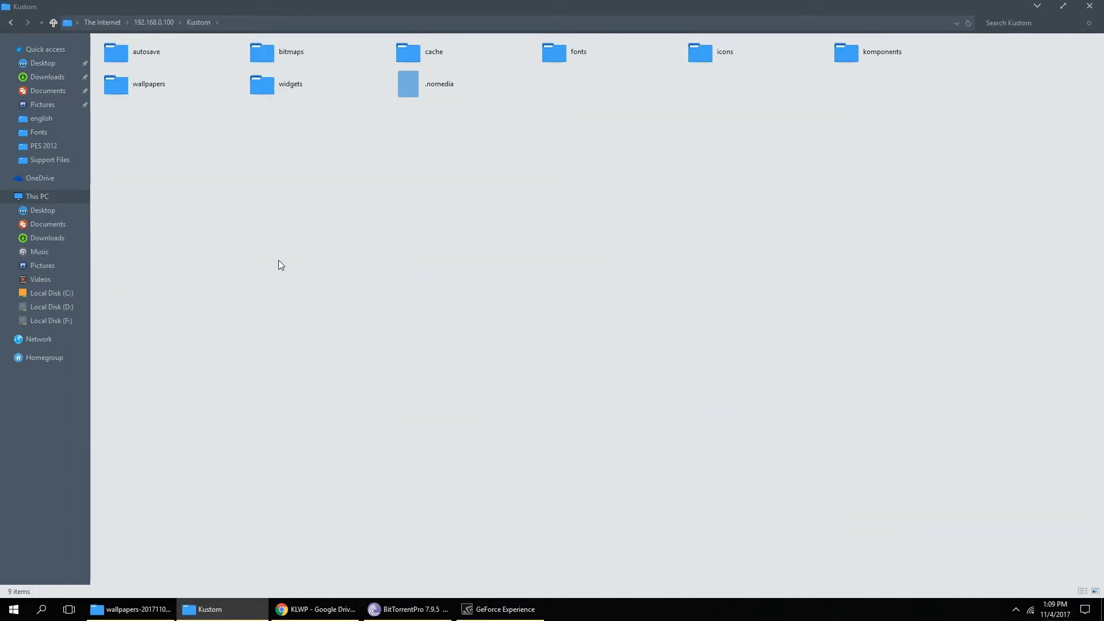
pyautogui.rightClick(177, 160)
pyautogui.click(197, 223)
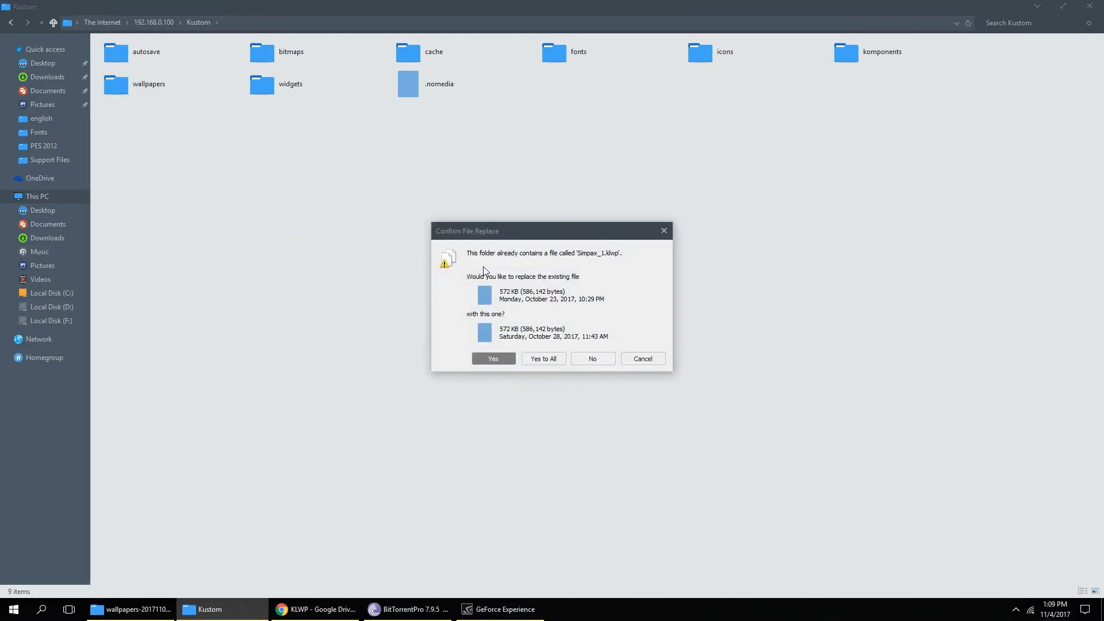
pyautogui.click(542, 357)
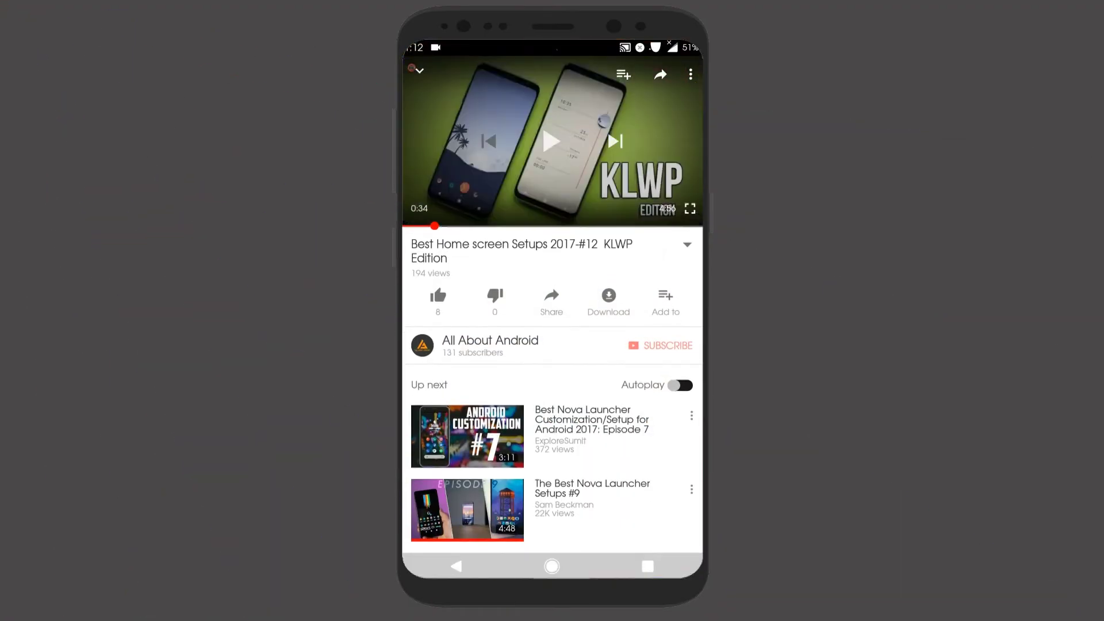
# - Expand the KLWP Edition video's description and open its Files Required link with Drive, just once
pyautogui.click(687, 245)
pyautogui.scroll(-2, 552, 391)
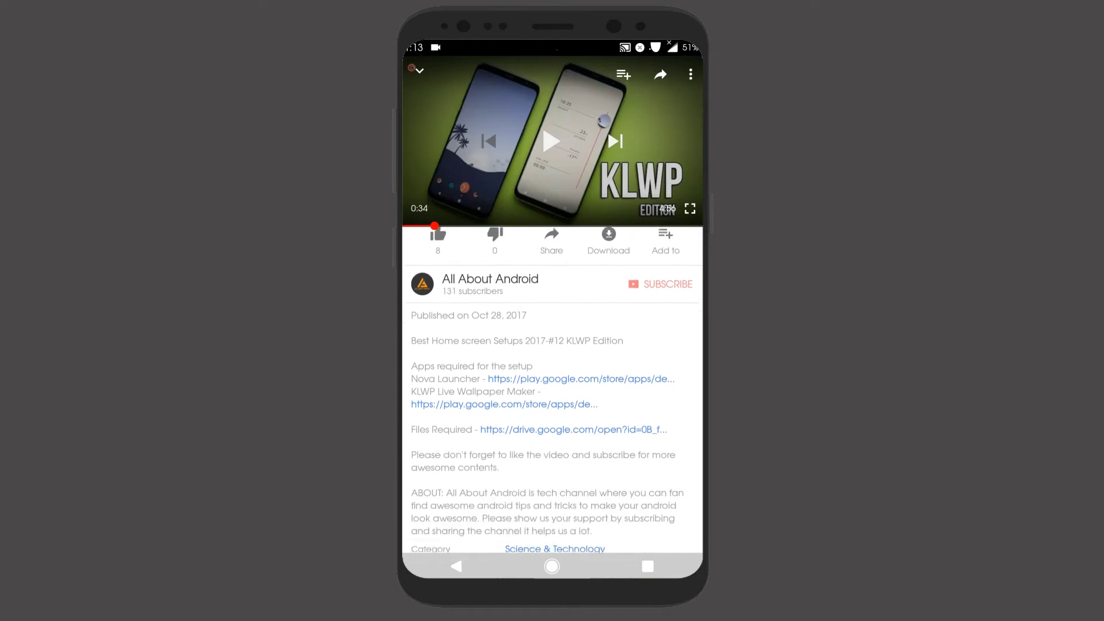
pyautogui.click(574, 402)
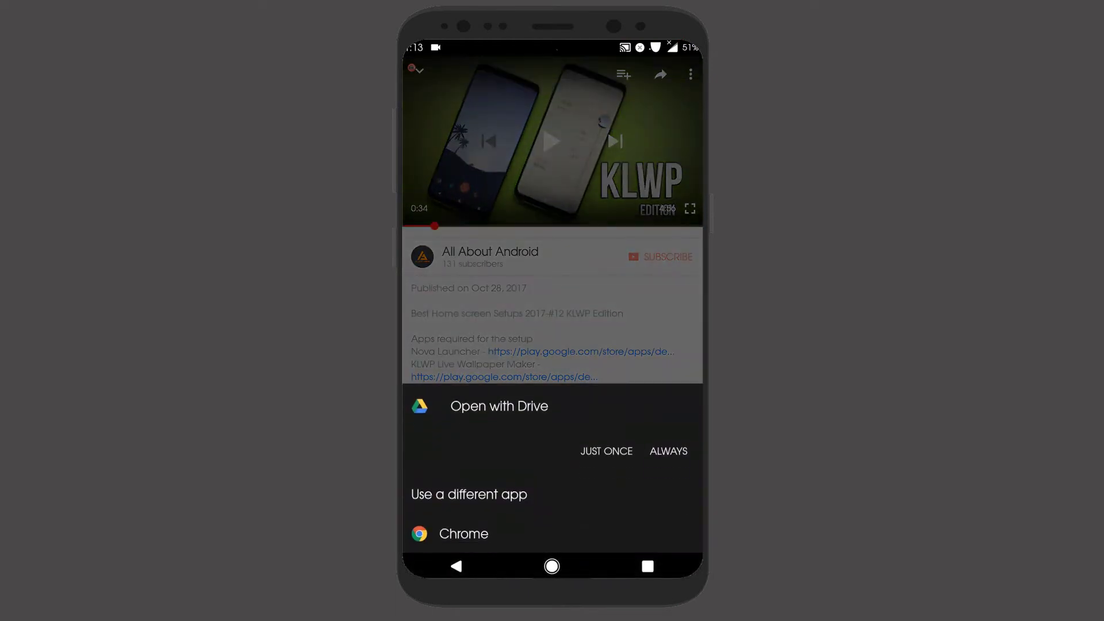
pyautogui.click(606, 451)
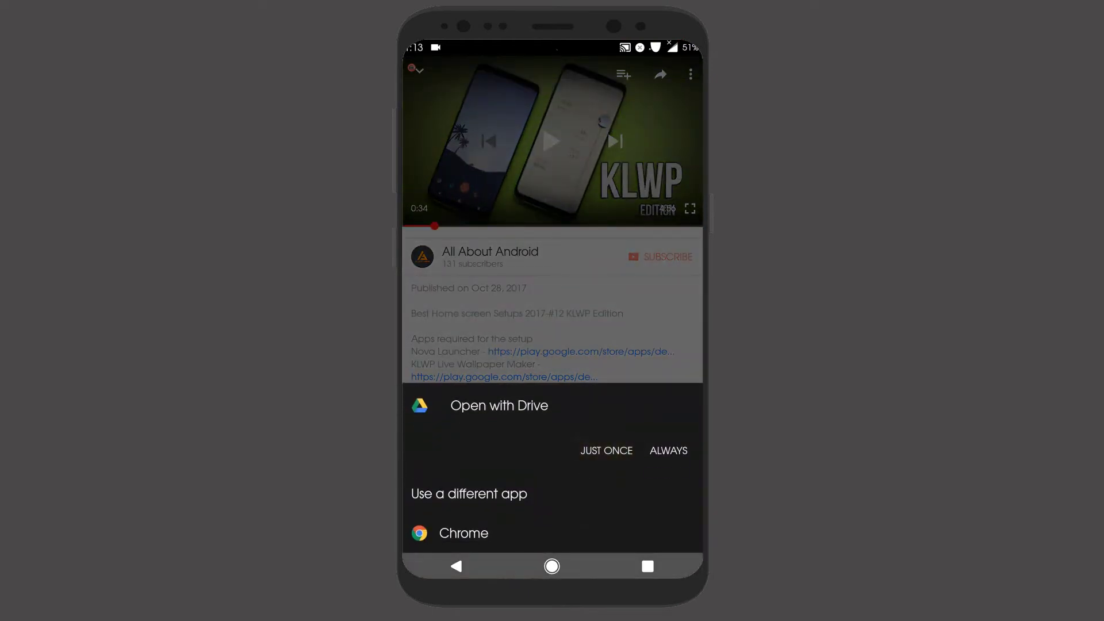
pyautogui.click(444, 319)
pyautogui.click(654, 356)
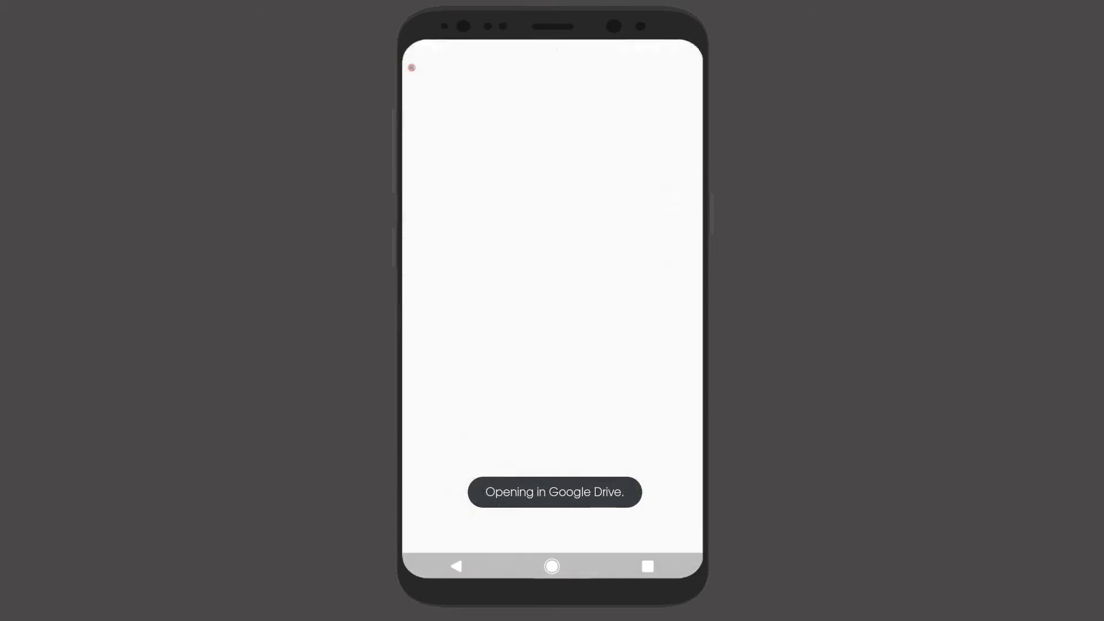
# - Download Simpax_1.klwp from the wallpapers folder in Drive, check the download notification and return to the KLWP folder
pyautogui.click(538, 150)
pyautogui.click(552, 241)
pyautogui.click(462, 151)
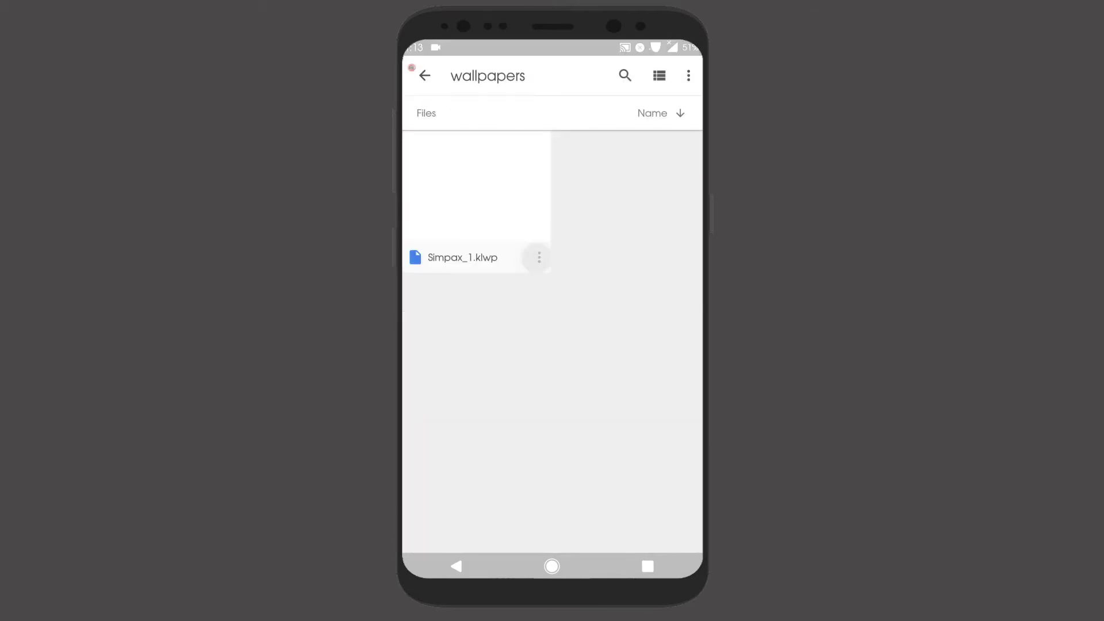
pyautogui.click(539, 257)
pyautogui.press('Escape')
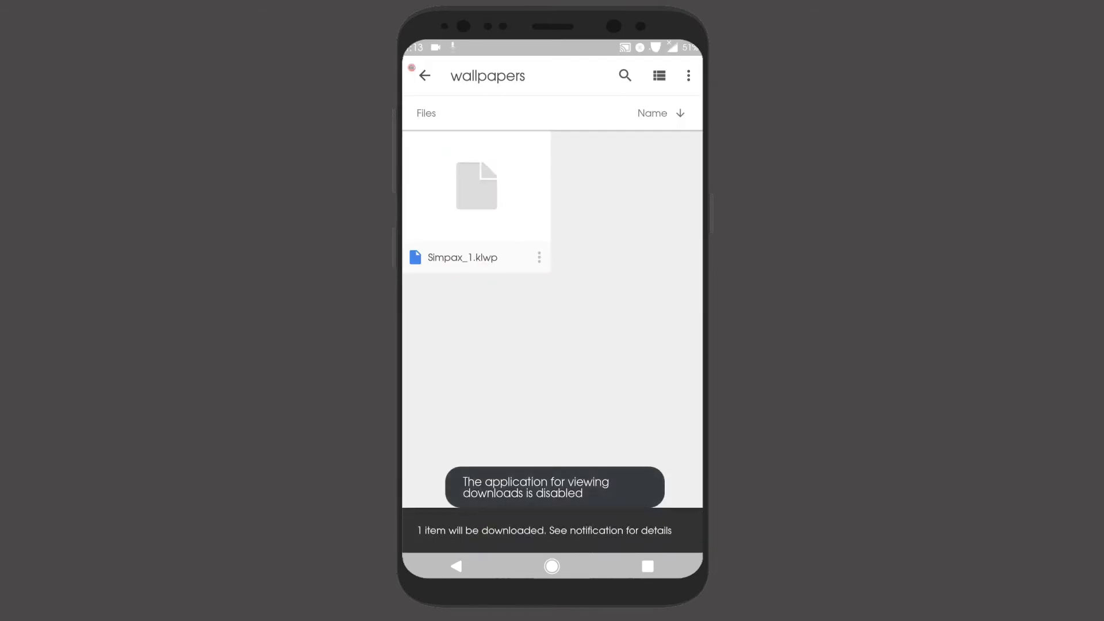
pyautogui.moveTo(552, 46); pyautogui.dragTo(552, 322)
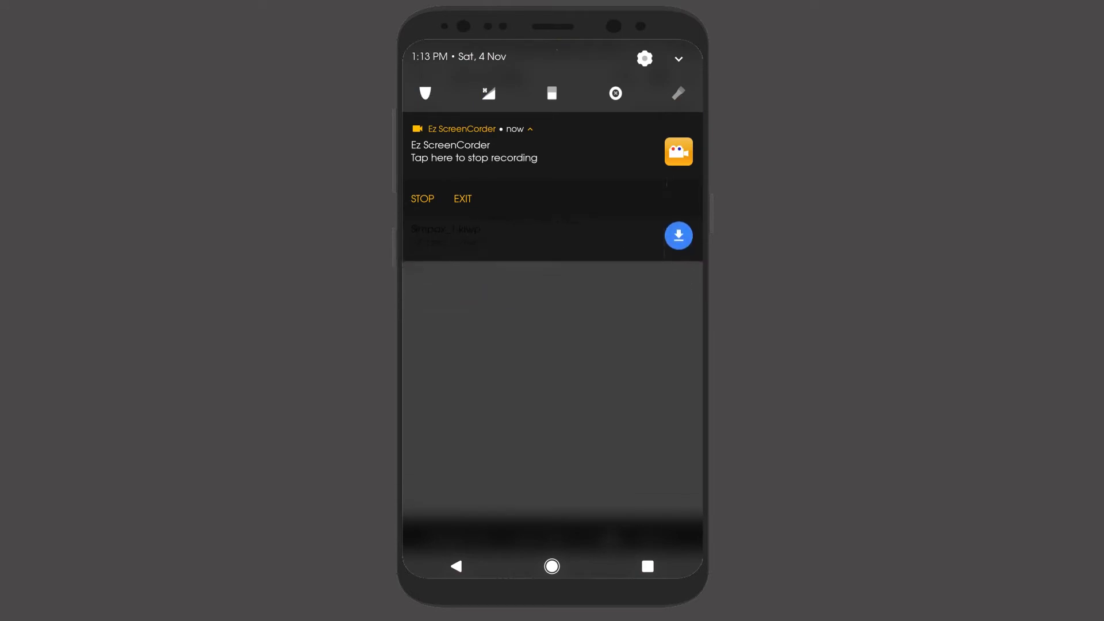
pyautogui.click(517, 252)
pyautogui.click(456, 566)
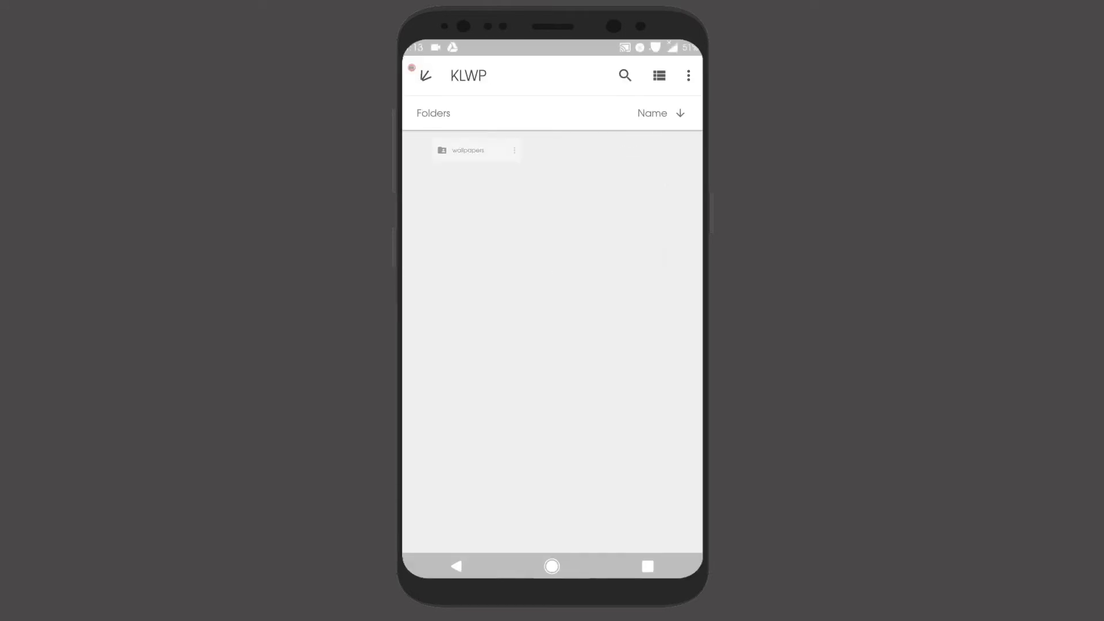
# - Download Kwlp.novabackup from the backup folder in Drive, check the download notification and return to the KLWP folder
pyautogui.click(629, 150)
pyautogui.click(456, 150)
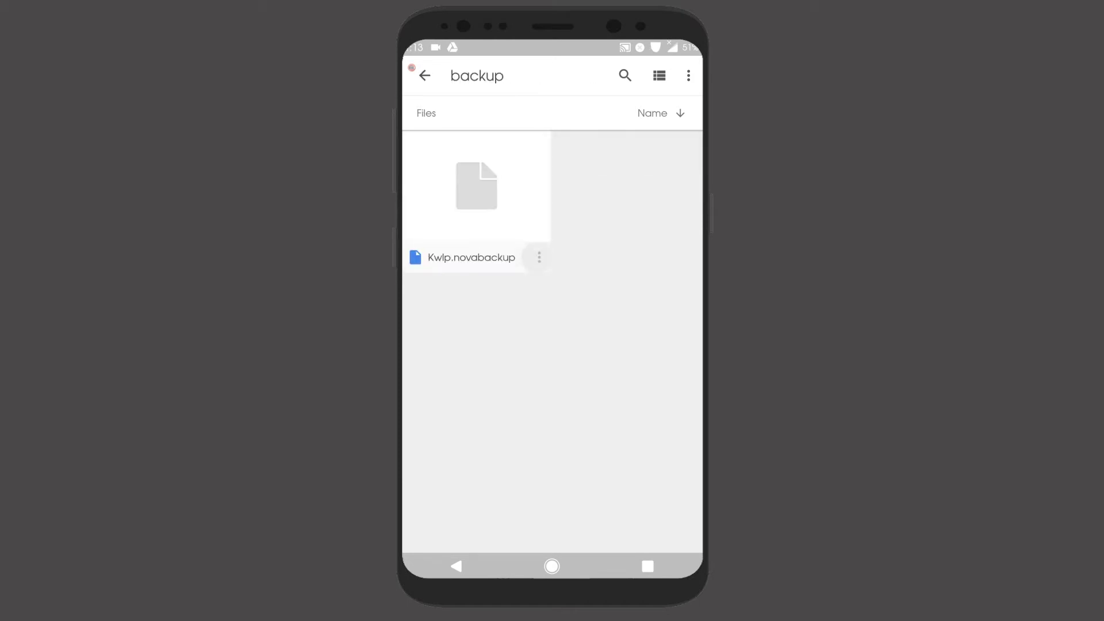
pyautogui.click(539, 257)
pyautogui.click(479, 436)
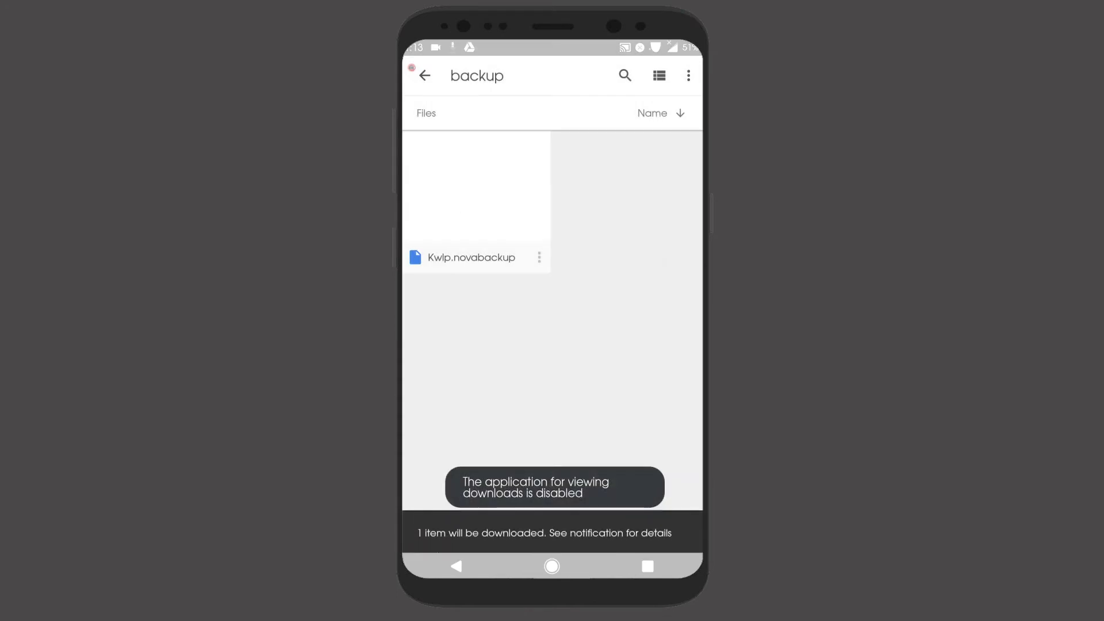
pyautogui.moveTo(552, 47); pyautogui.dragTo(552, 374)
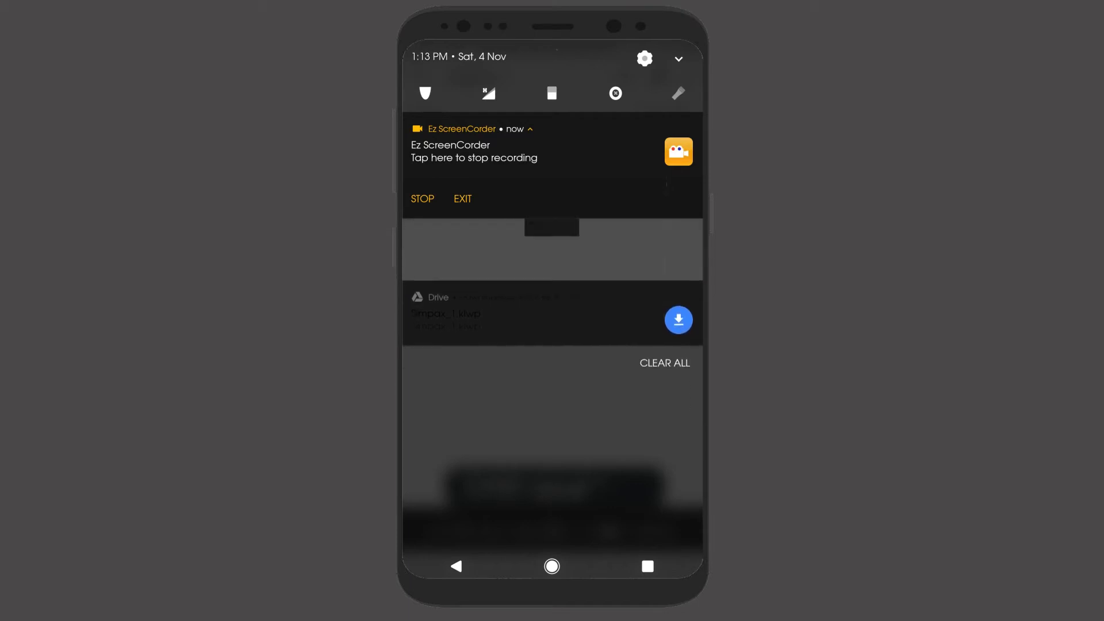
pyautogui.moveTo(552, 402); pyautogui.dragTo(552, 172)
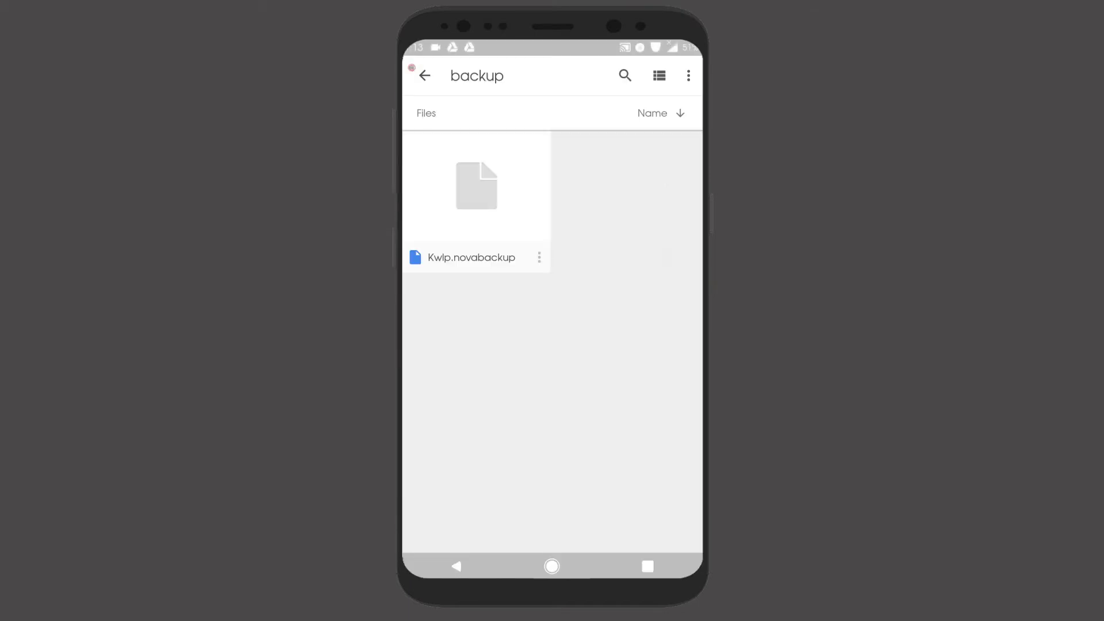
pyautogui.click(425, 75)
pyautogui.click(425, 75)
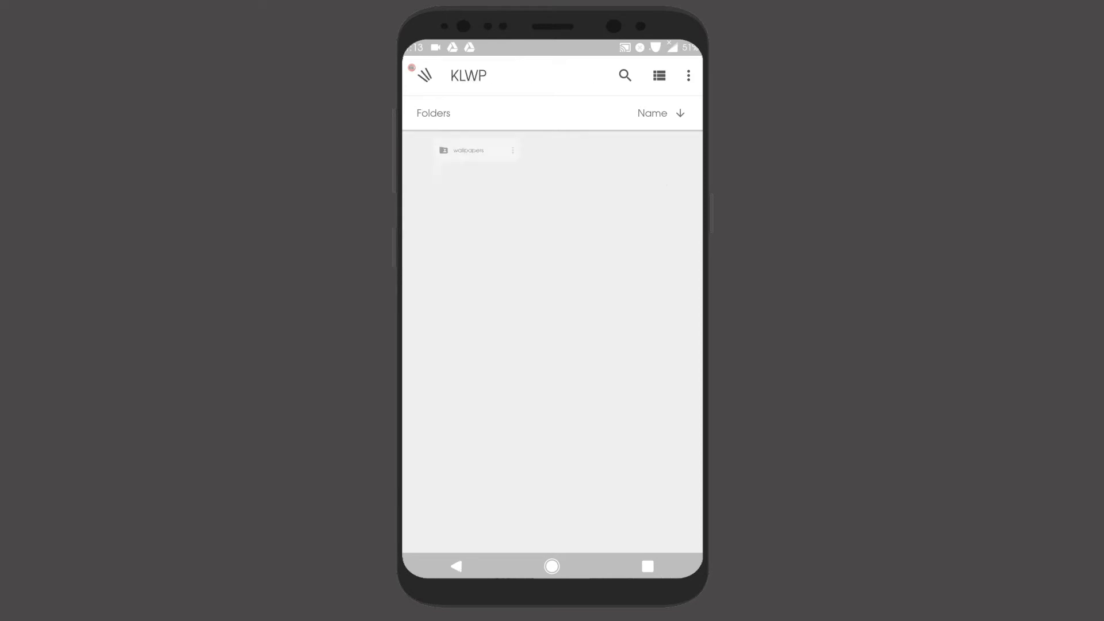
# - Switch to Solid Explorer and open the Download folder in internal memory
pyautogui.click(648, 566)
pyautogui.moveTo(552, 230); pyautogui.dragTo(552, 370)
pyautogui.moveTo(552, 287); pyautogui.dragTo(552, 547)
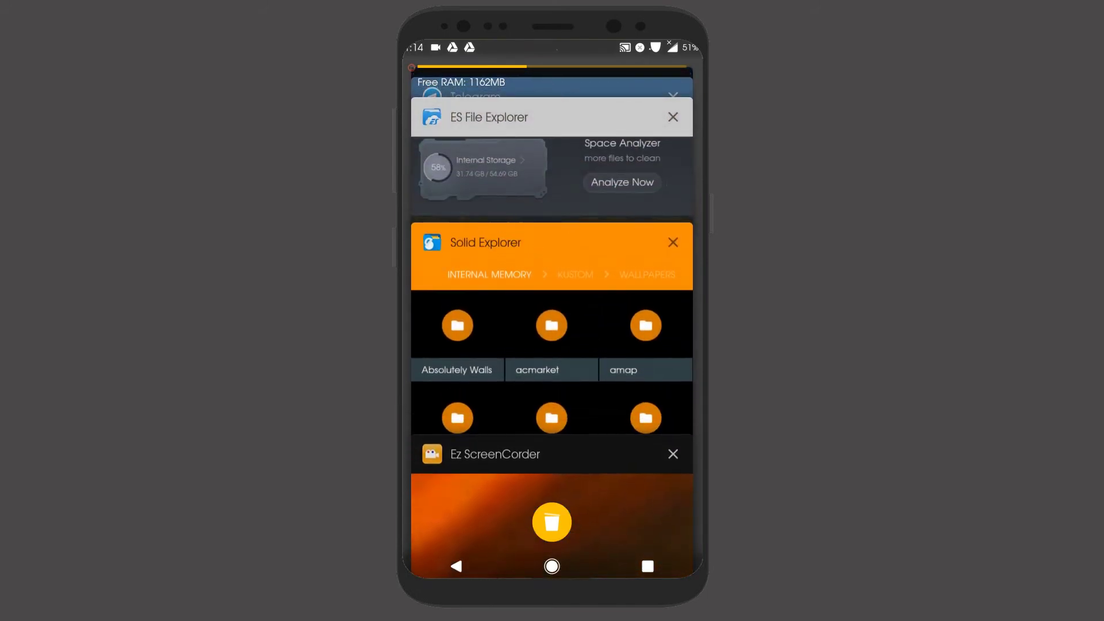
pyautogui.click(552, 287)
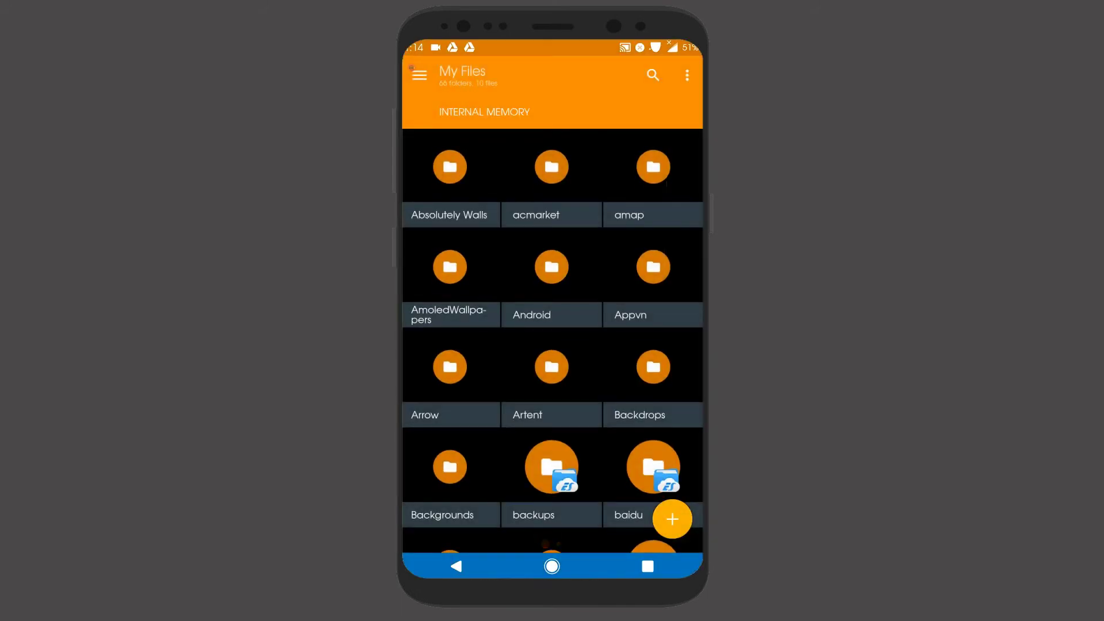
pyautogui.scroll(-3, 552, 322)
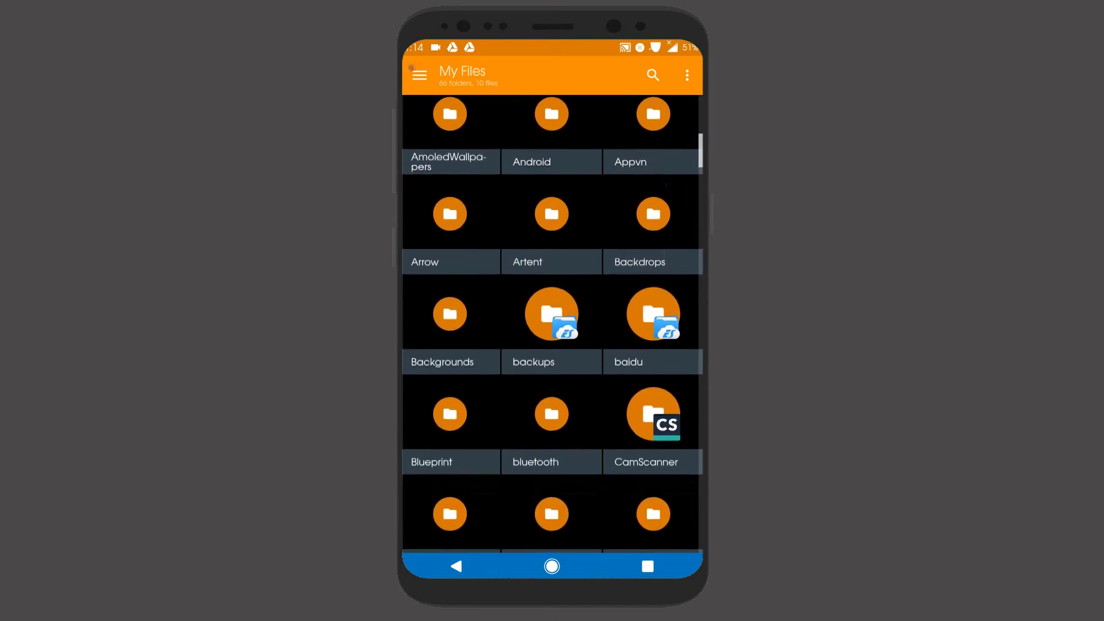
pyautogui.scroll(-3, 552, 322)
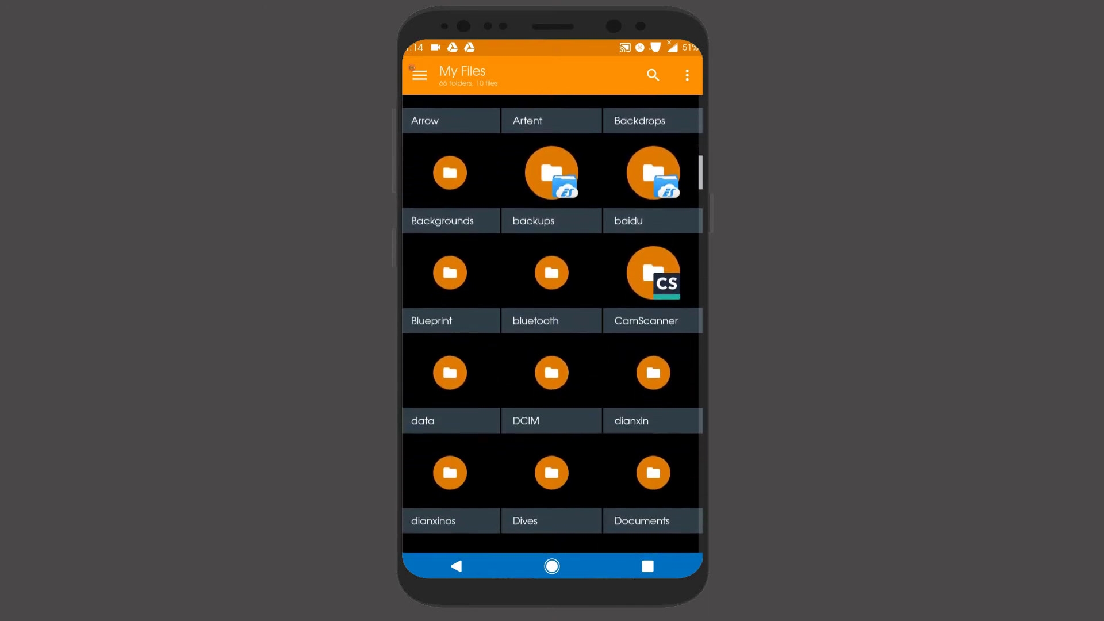
pyautogui.scroll(-1, 552, 322)
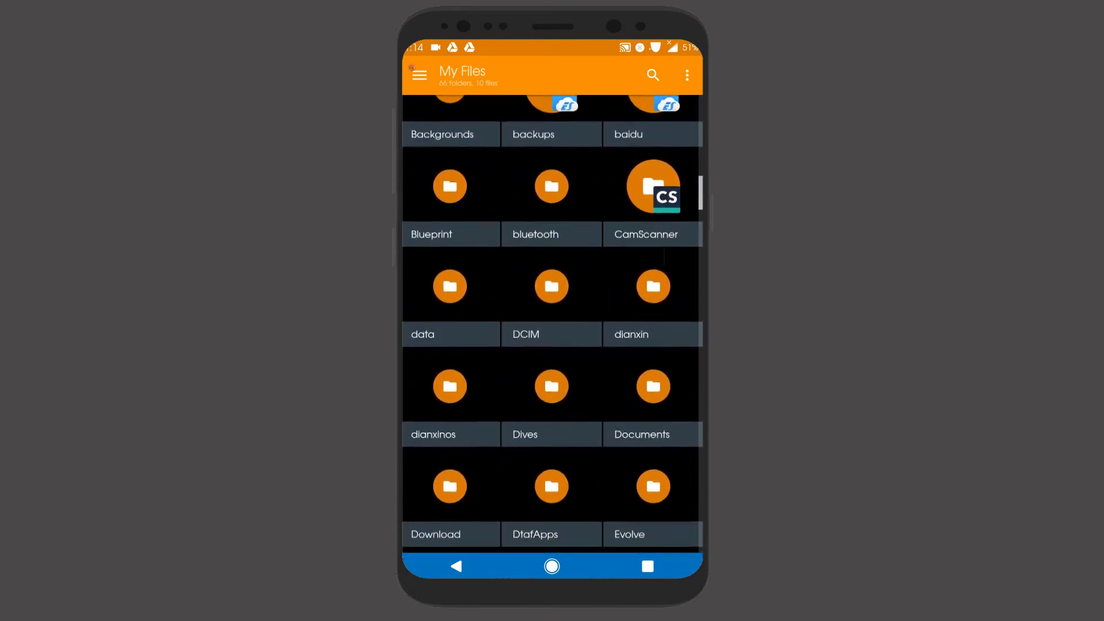
pyautogui.scroll(-2, 552, 322)
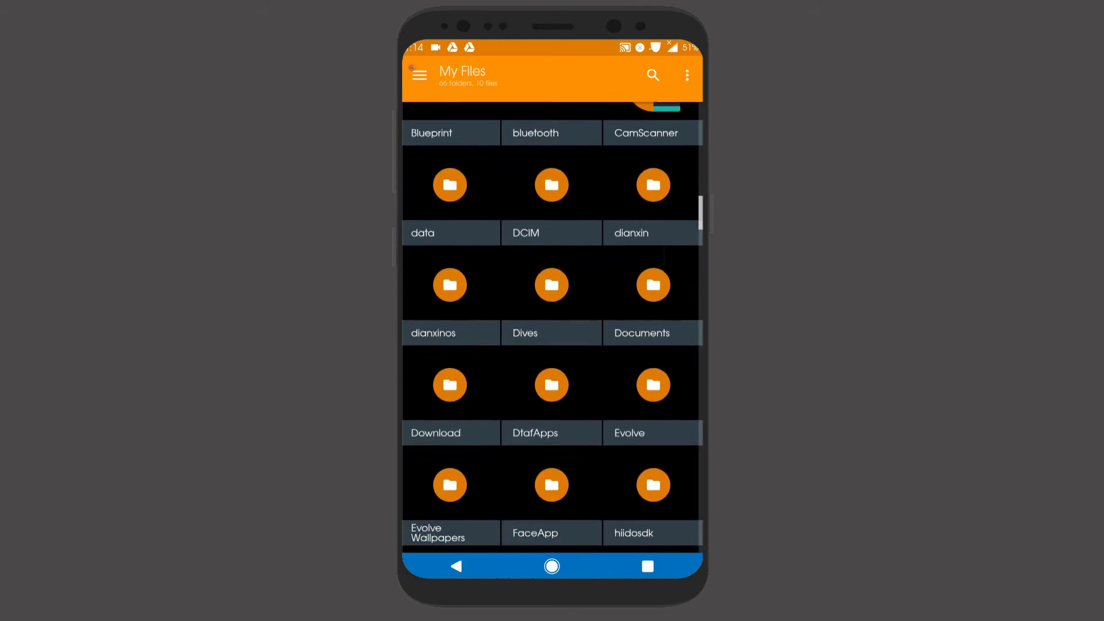
pyautogui.click(450, 385)
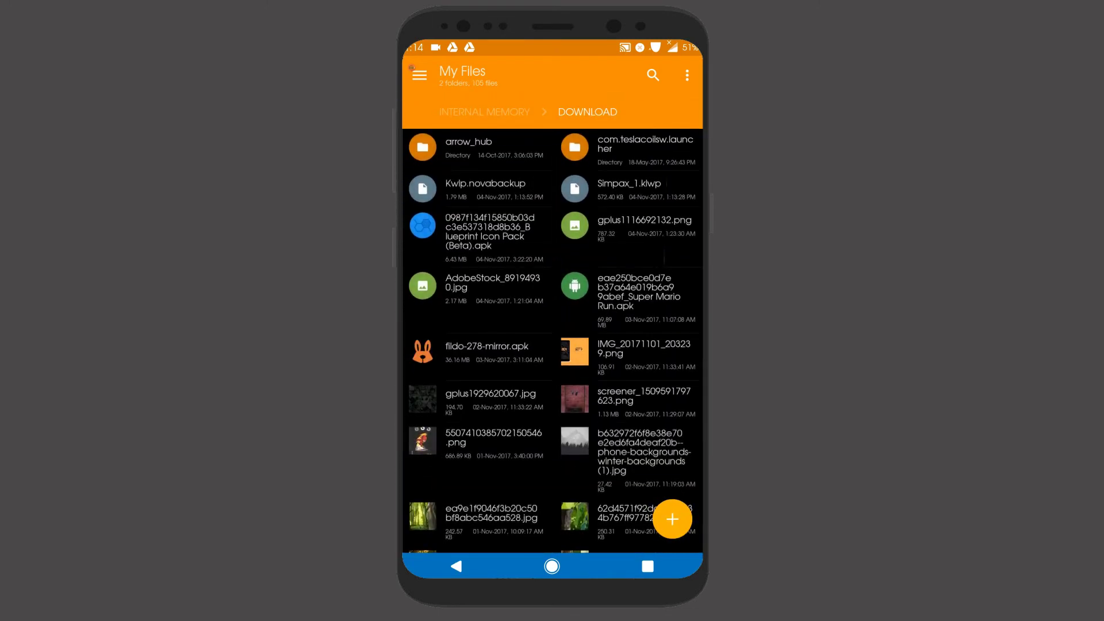
# - Cut Kwlp.novabackup from the Download folder and open the data folder in internal memory
pyautogui.click(483, 189)
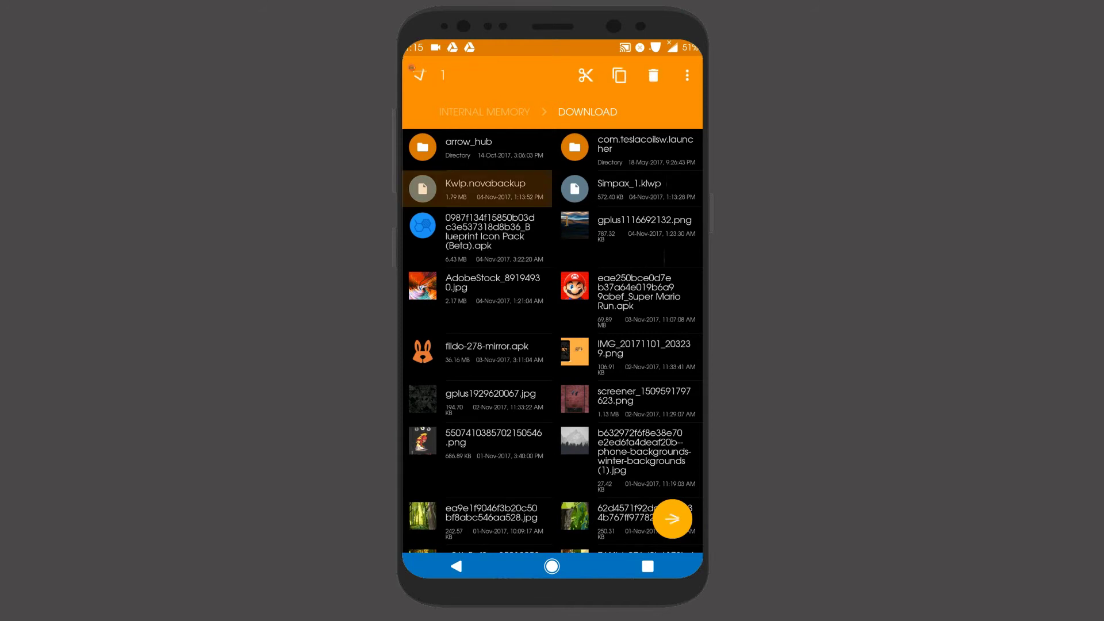
pyautogui.click(585, 75)
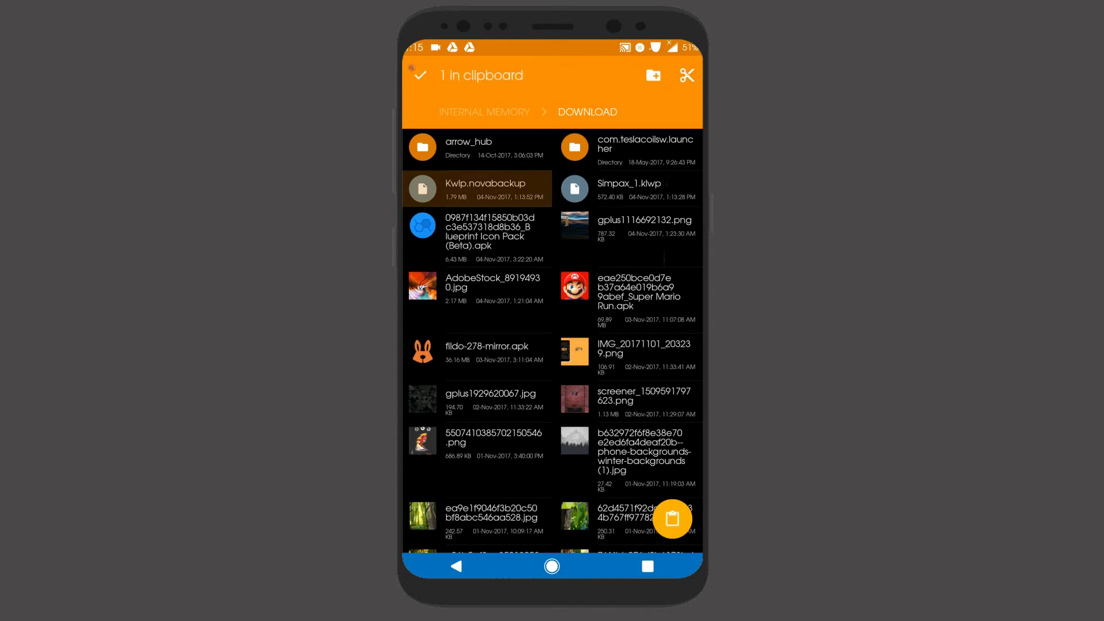
pyautogui.click(484, 111)
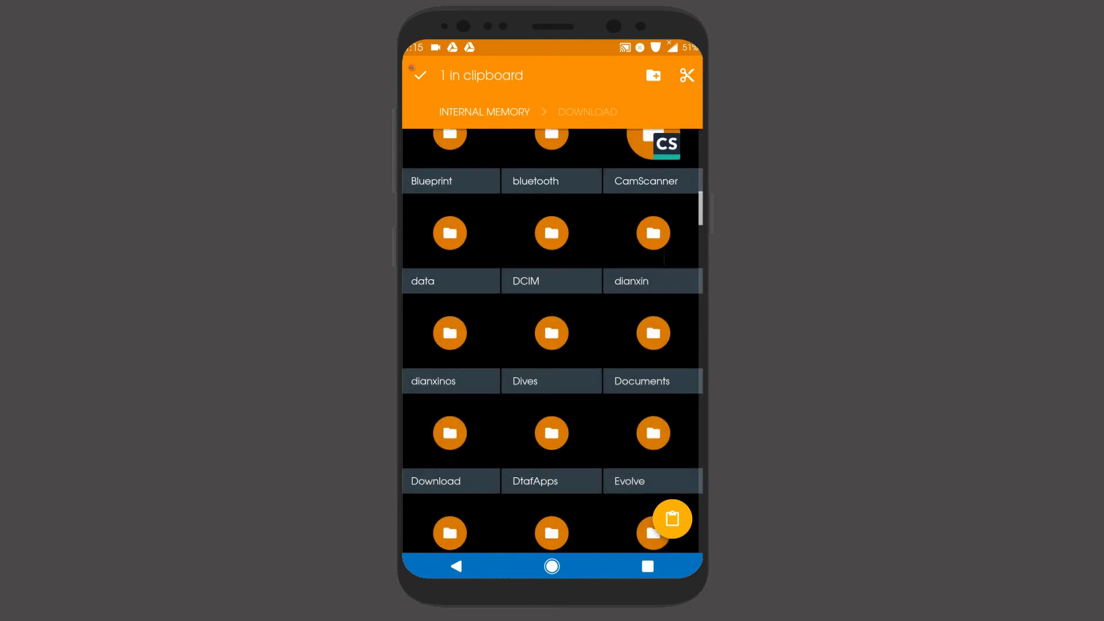
pyautogui.scroll(2, 552, 340)
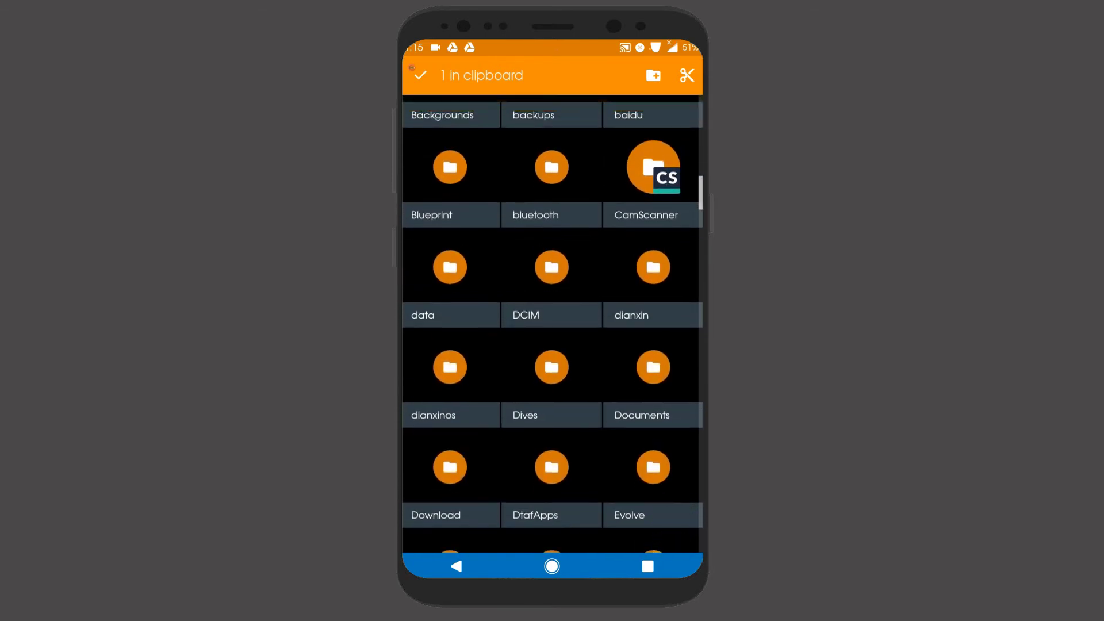
pyautogui.click(449, 266)
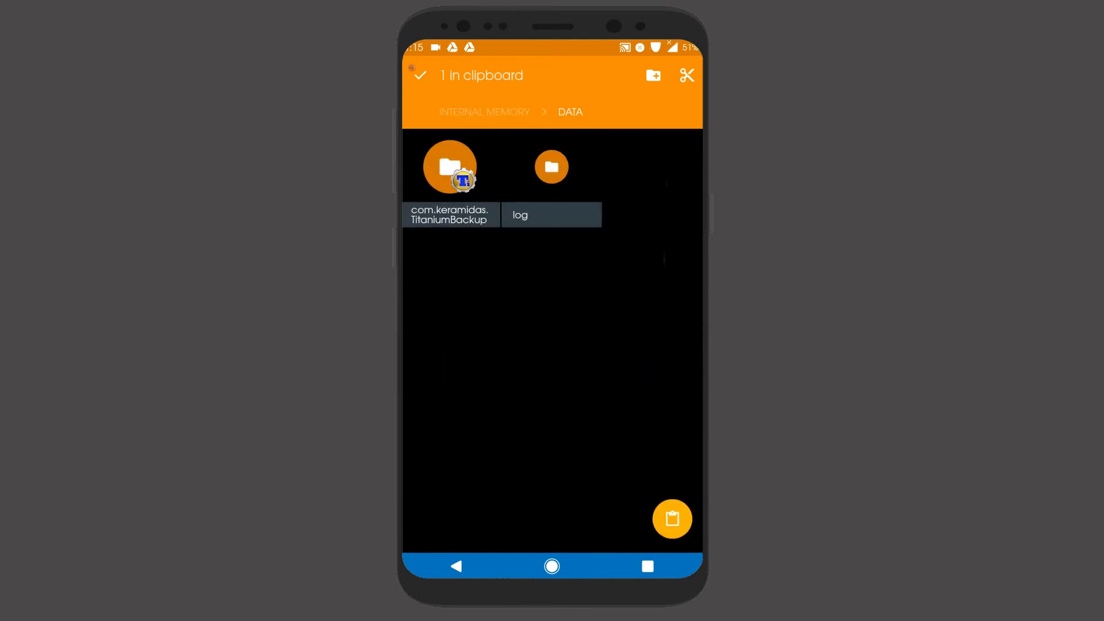
# - Create a folder named com.teslacoilsw.launcher inside the data folder and open it
pyautogui.click(653, 75)
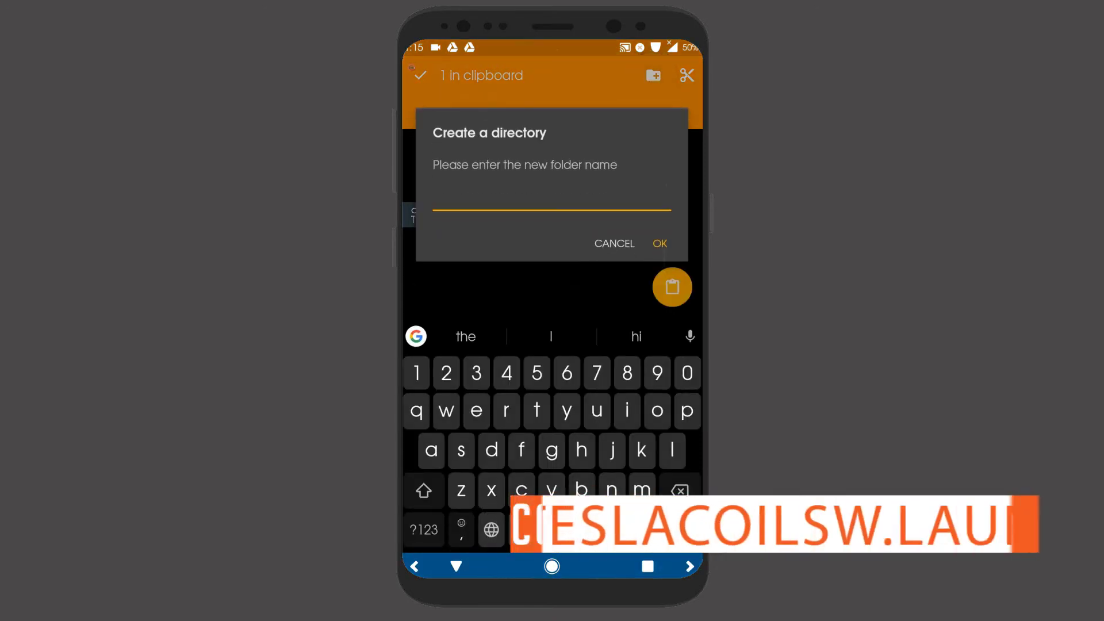
pyautogui.write('com.teslacoilsw.launcher')
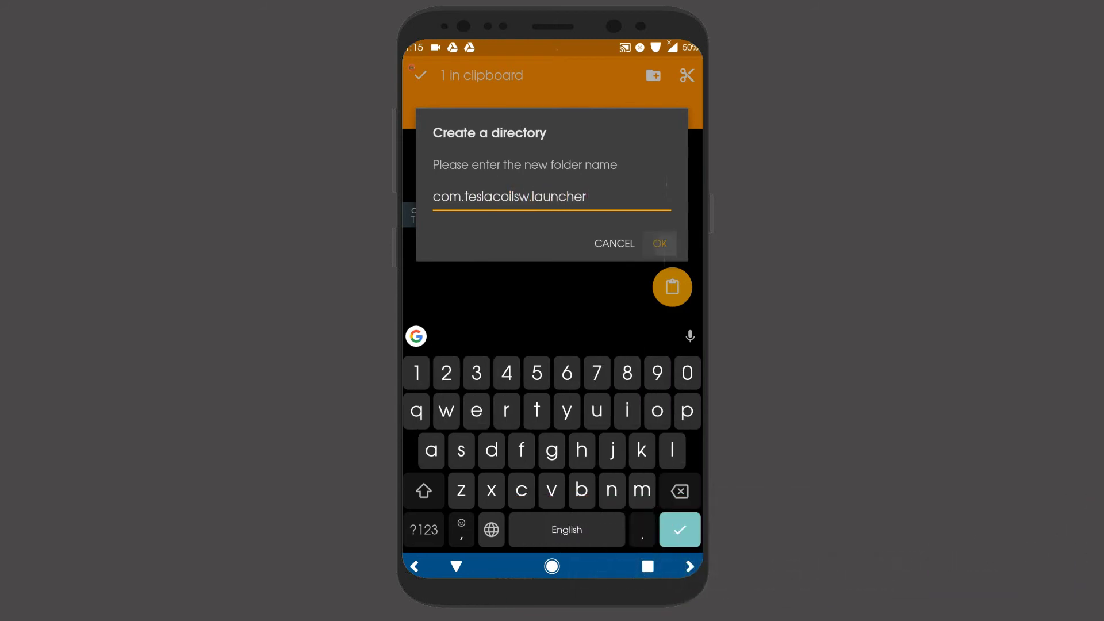
pyautogui.click(660, 244)
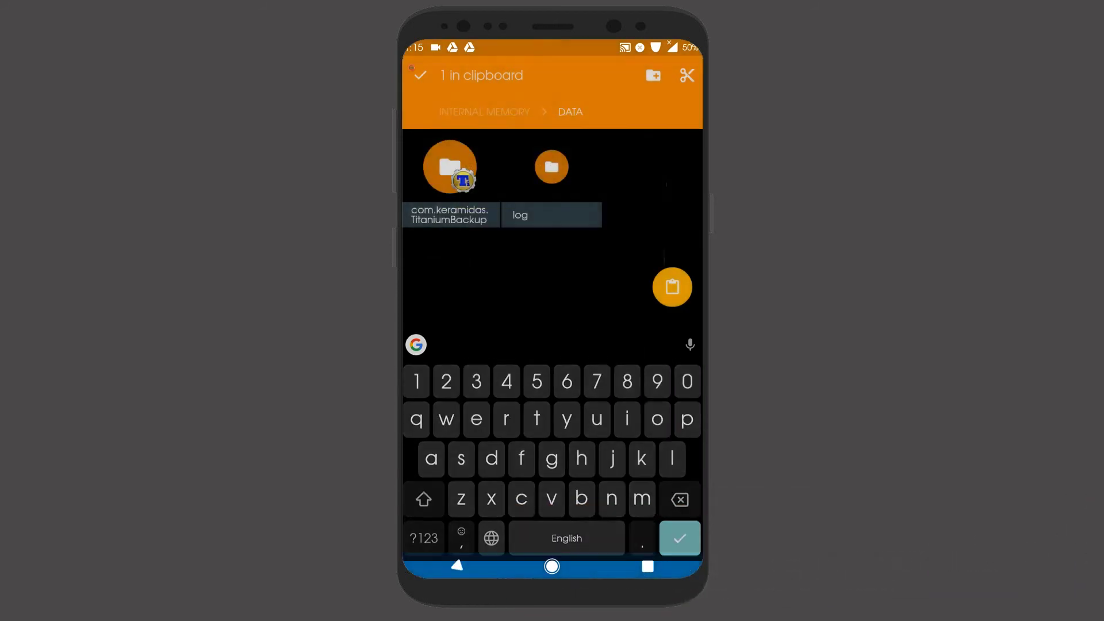
pyautogui.click(653, 167)
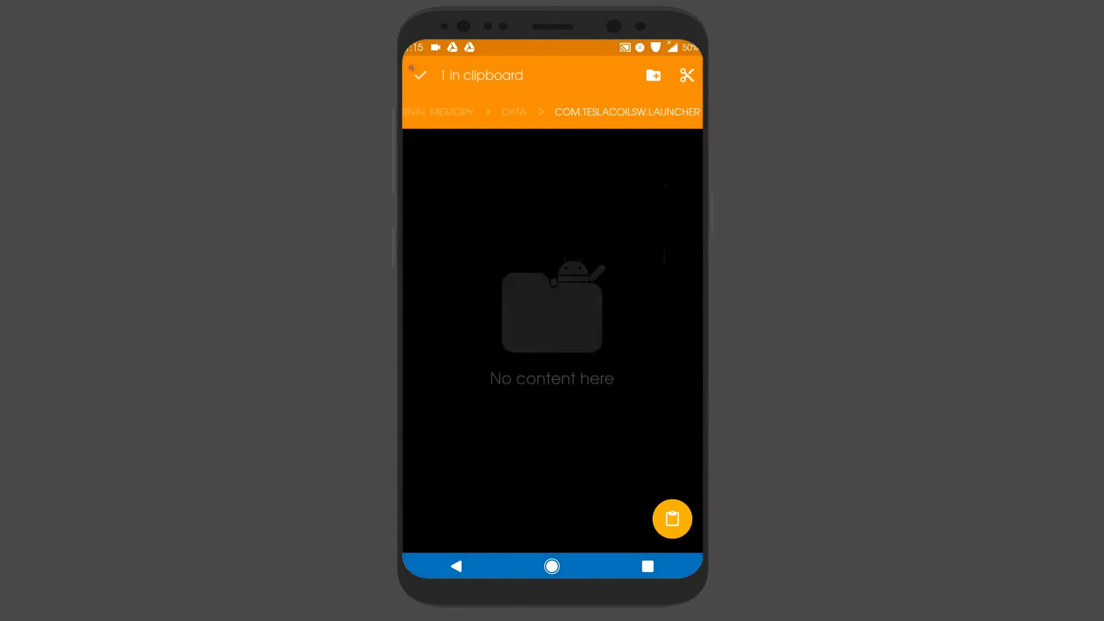
# - Create a folder named backup inside com.teslacoilsw.launcher and open it
pyautogui.click(653, 75)
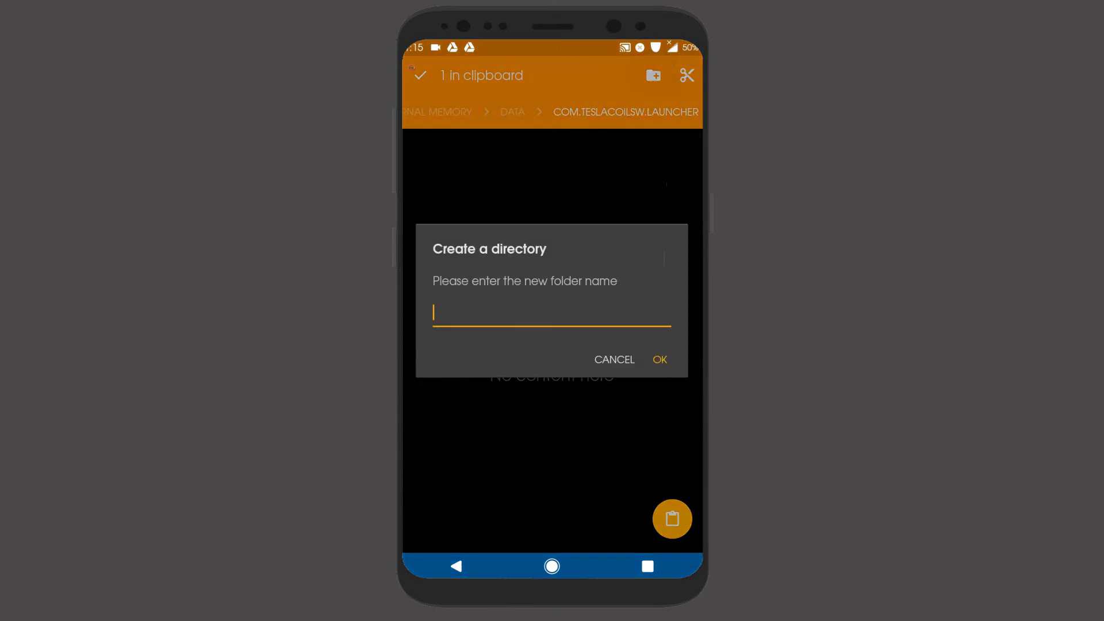
pyautogui.write('backup')
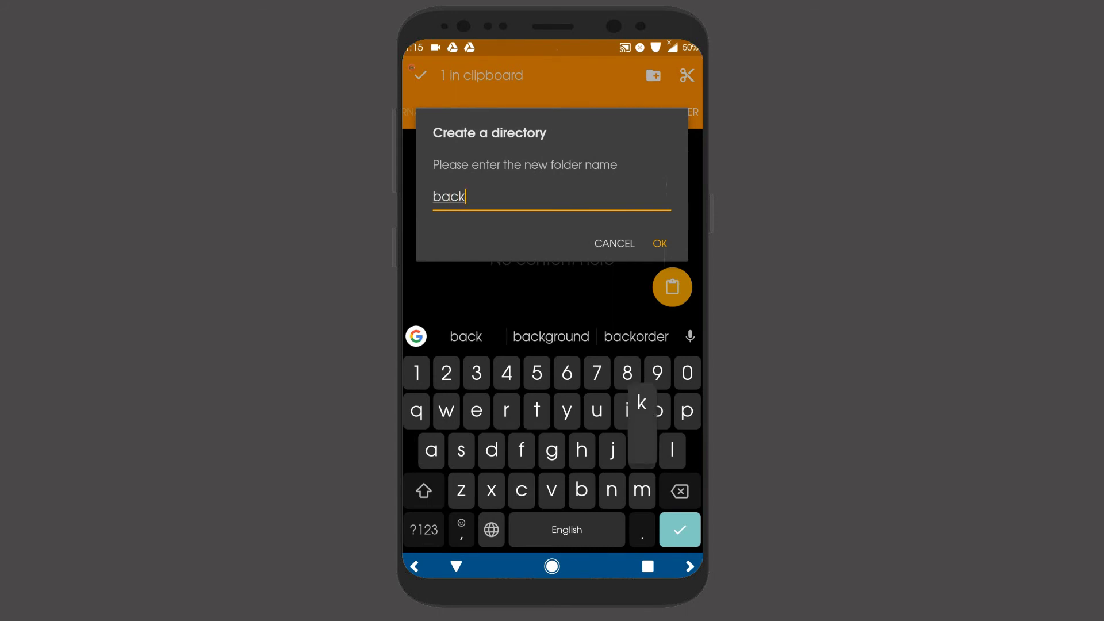
pyautogui.click(659, 243)
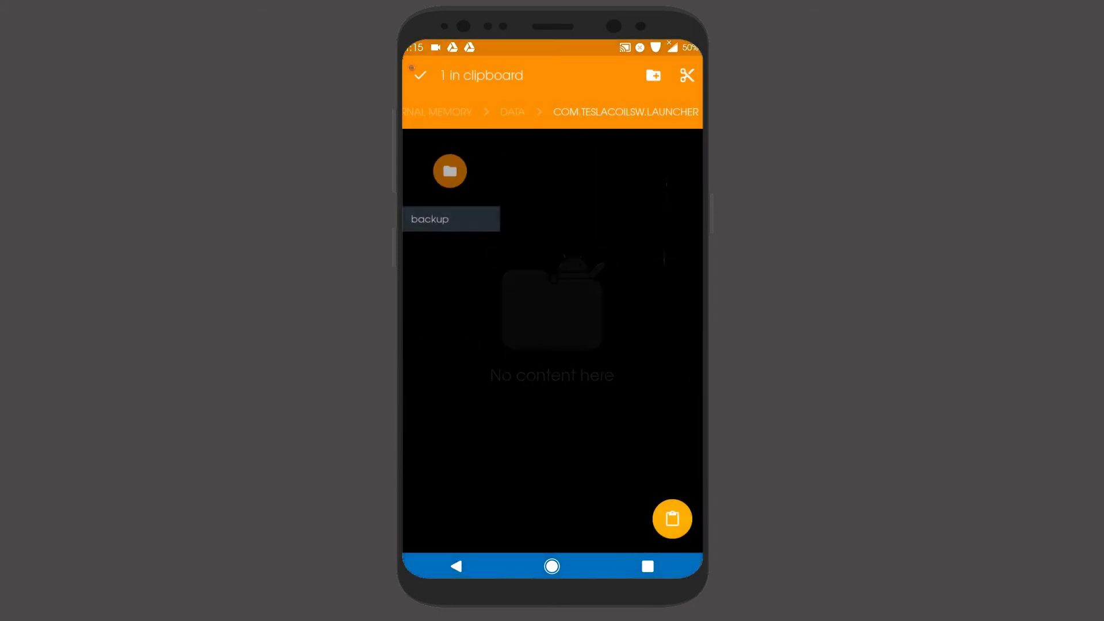
pyautogui.click(452, 172)
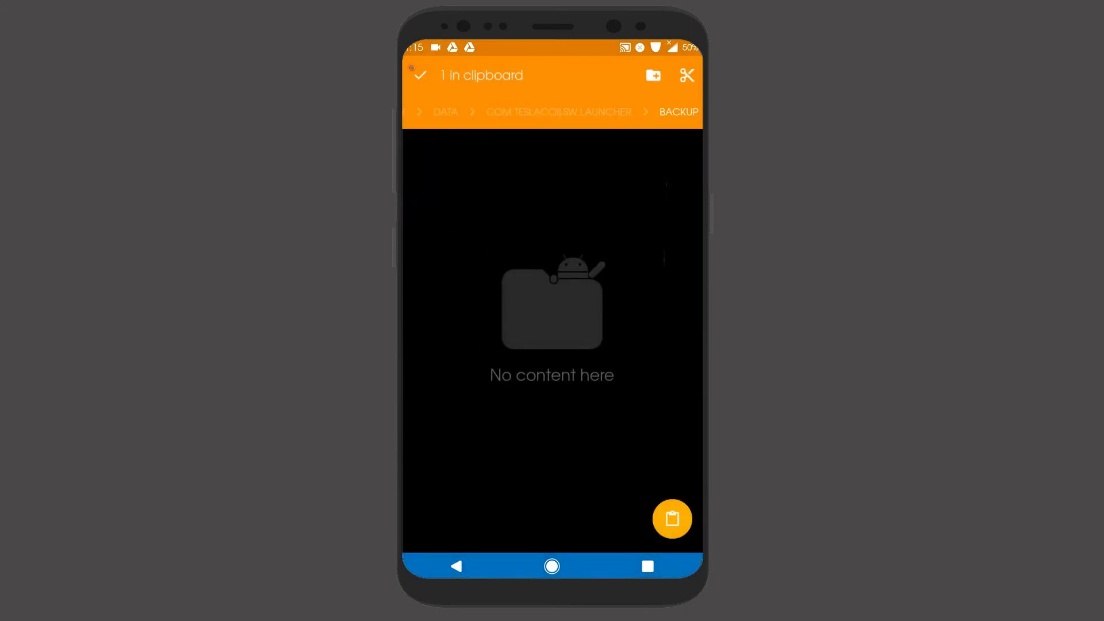